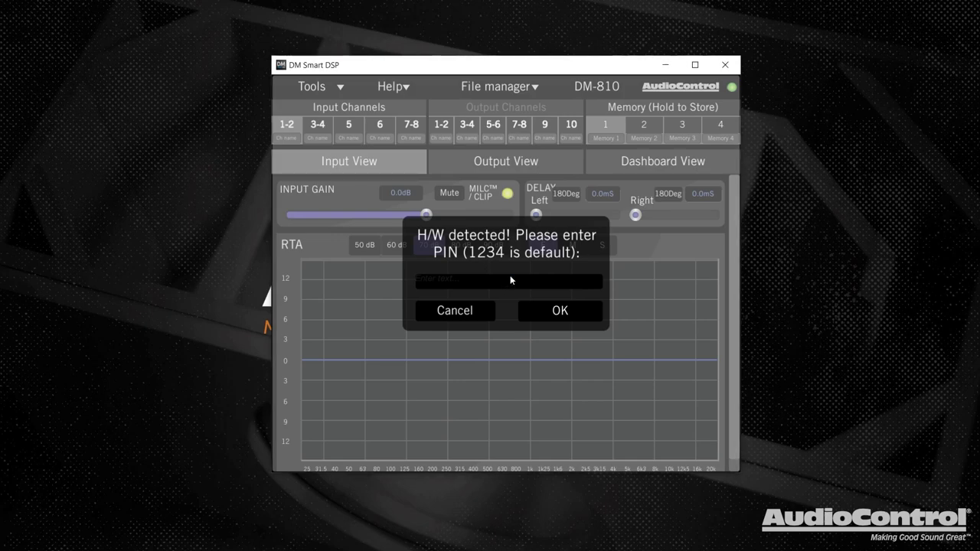
# Enter the amplifier's default PIN and confirm to connect to the D-5.1300
pyautogui.write('34')
pyautogui.click(548, 311)
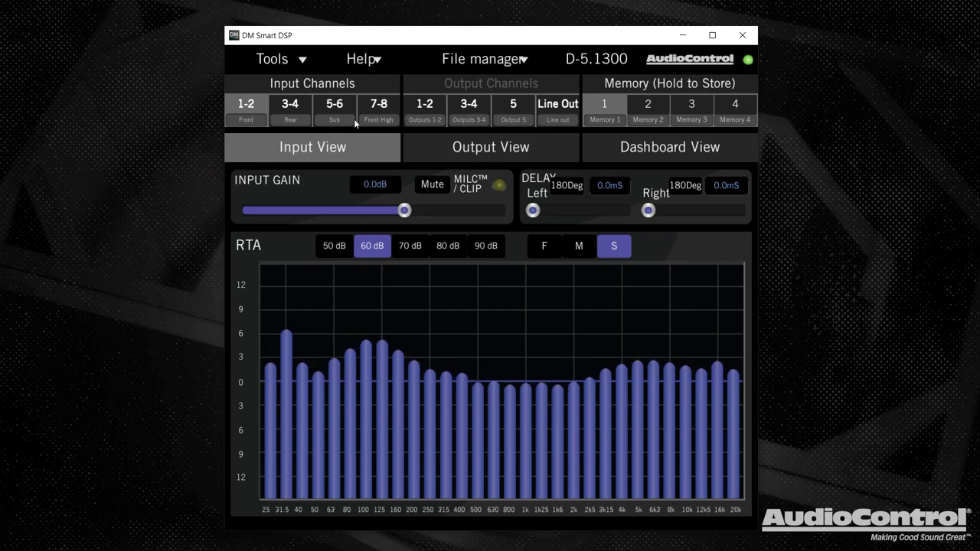
# Rename the Rear (3-4), Sub (5-6) and Front High (7-8) input labels to n/a
pyautogui.click(297, 120)
pyautogui.write('n/a')
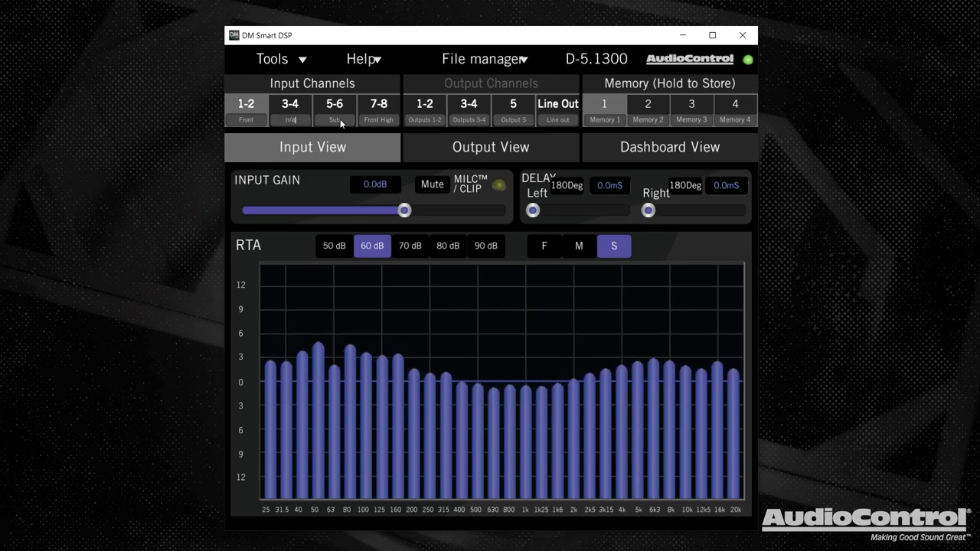
pyautogui.click(337, 120)
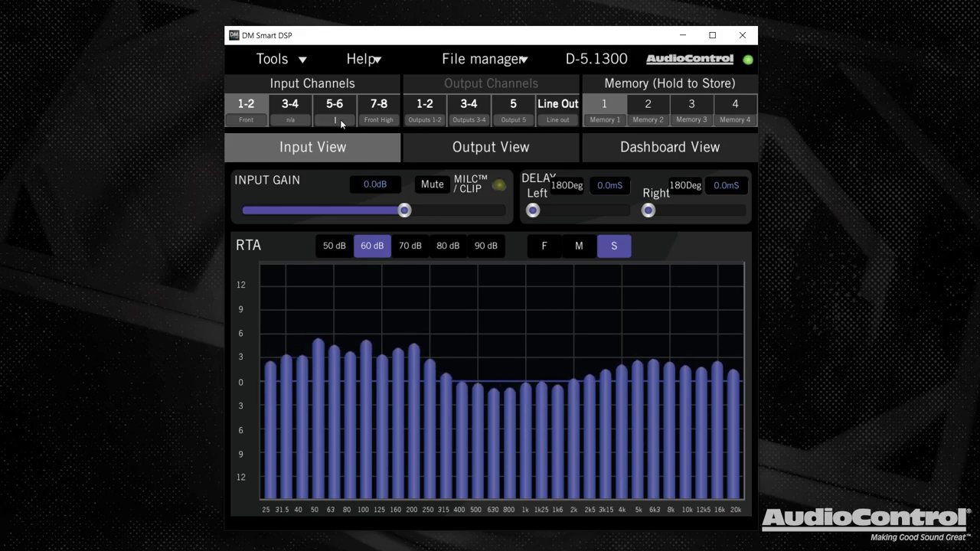
pyautogui.write('n/a')
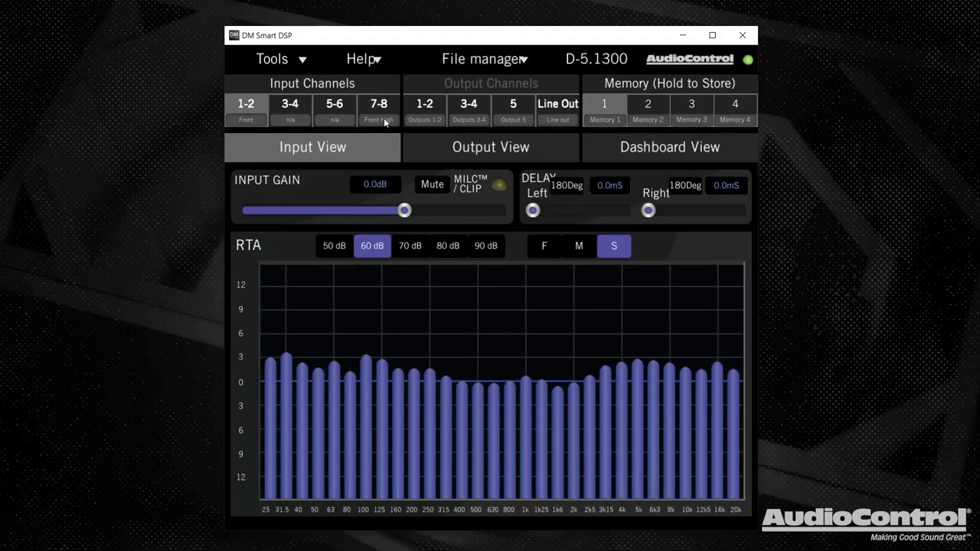
pyautogui.click(379, 120)
pyautogui.write('n/a')
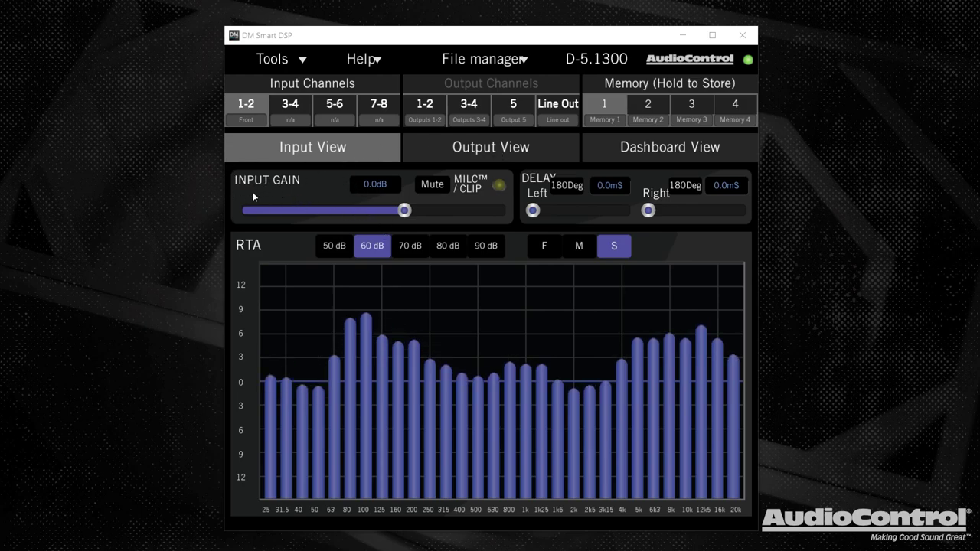
pyautogui.click(284, 102)
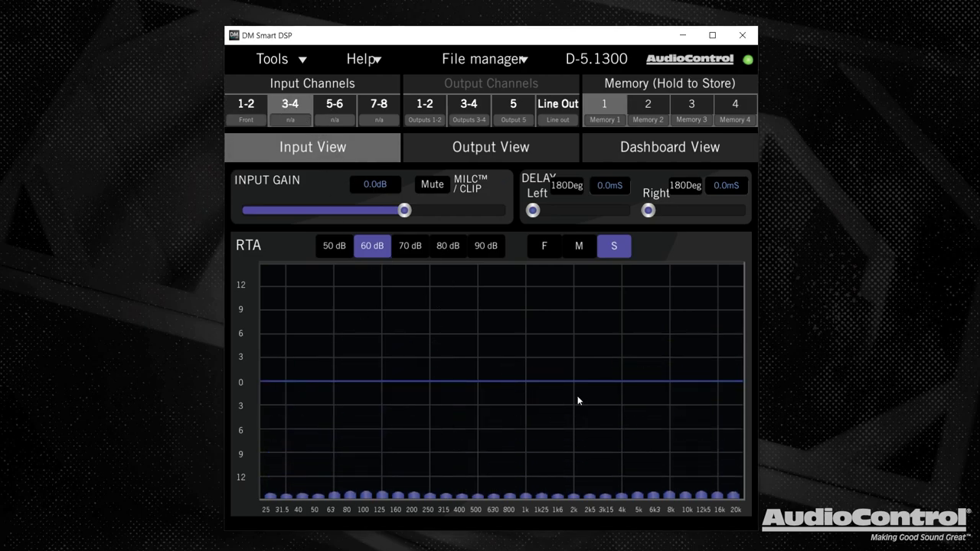
pyautogui.click(332, 108)
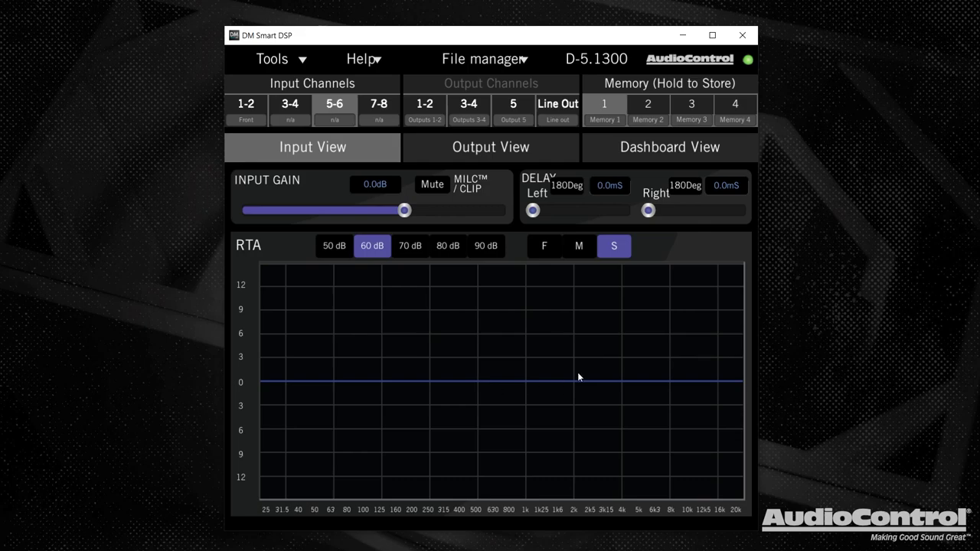
pyautogui.click(370, 109)
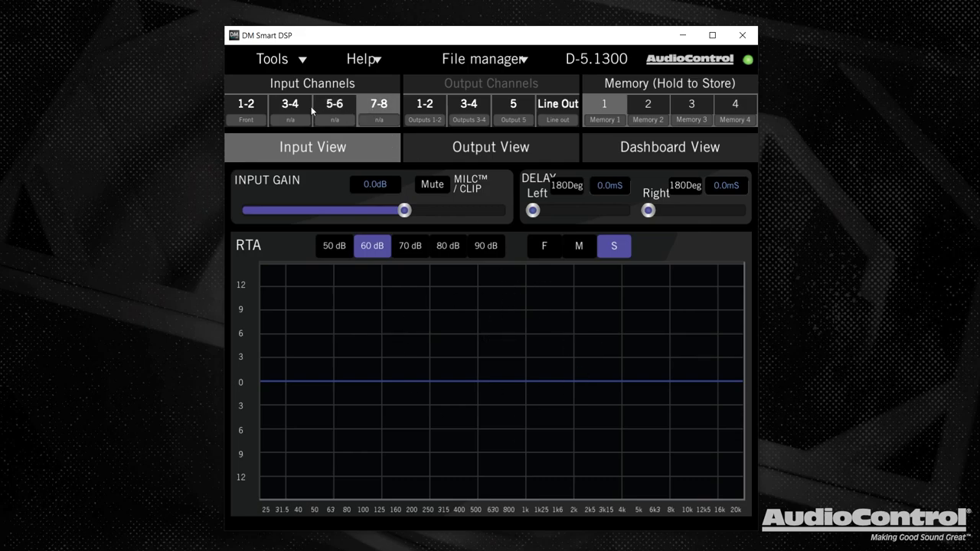
pyautogui.click(283, 107)
pyautogui.click(259, 105)
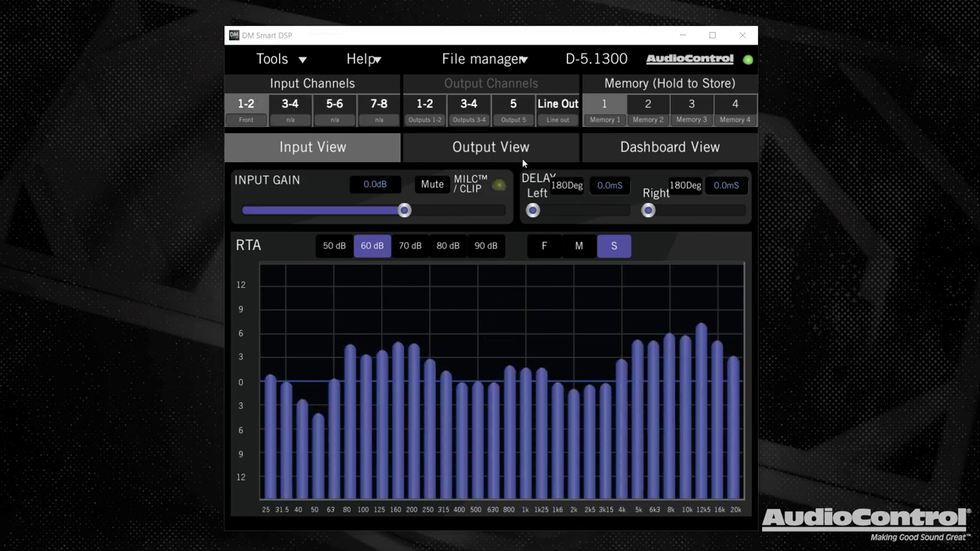
pyautogui.click(480, 150)
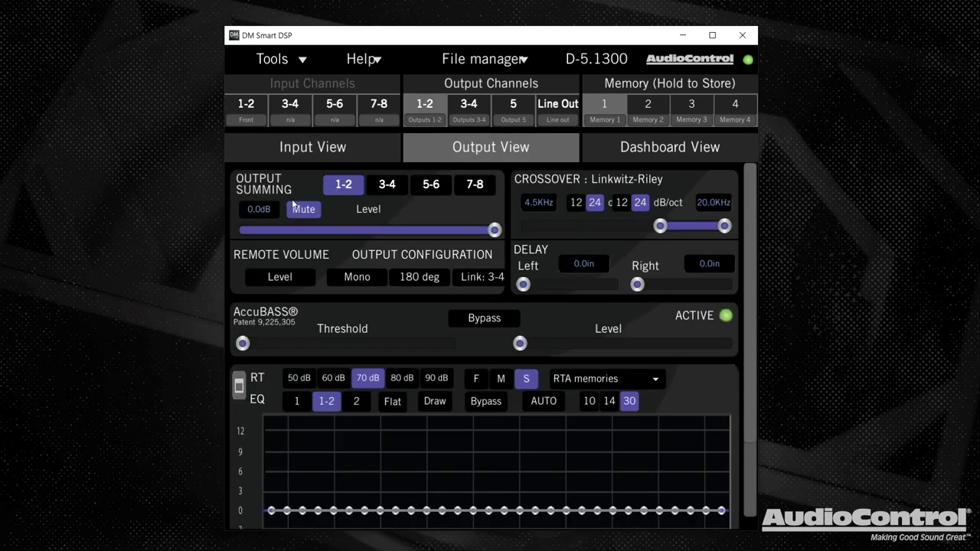
# Review output channels 3-4 and 5, then adjust output 1-2's input summing
pyautogui.click(464, 107)
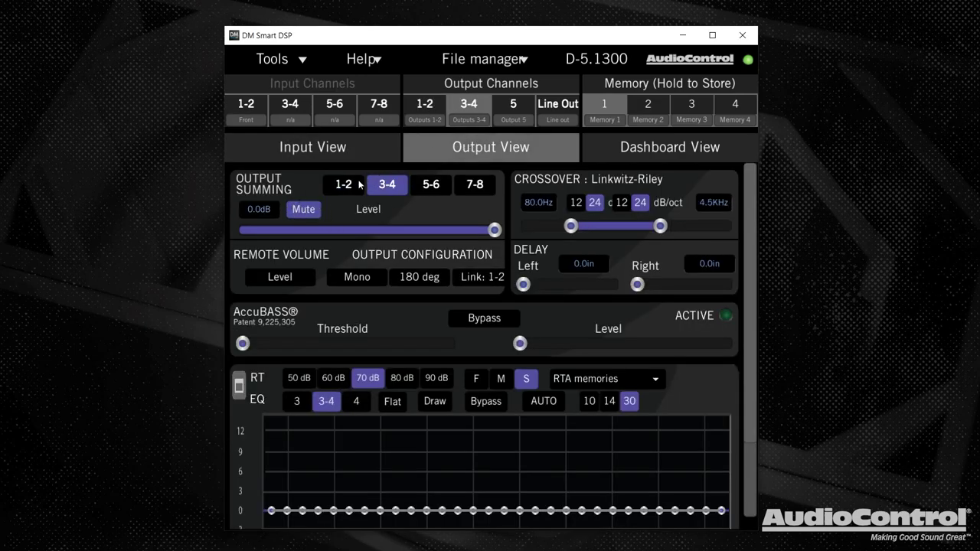
pyautogui.click(523, 110)
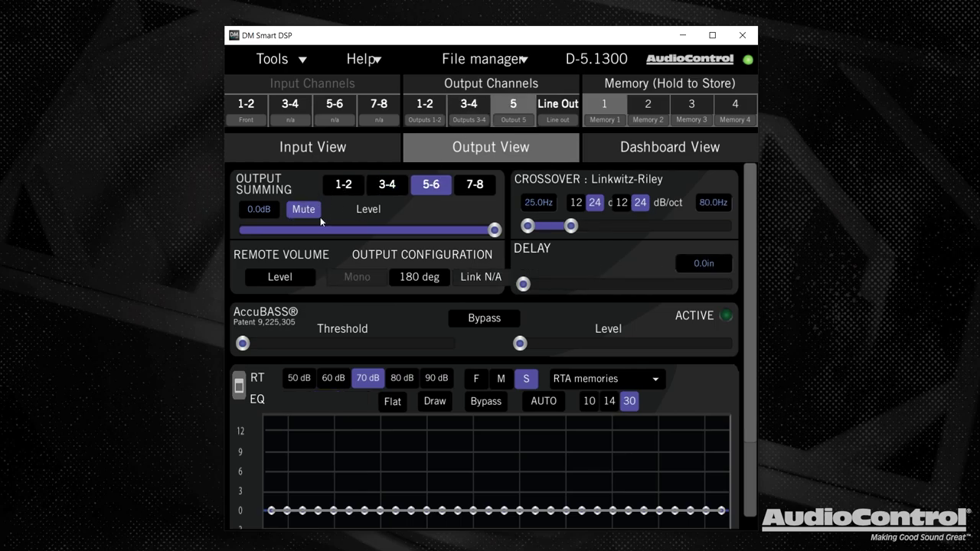
pyautogui.click(427, 107)
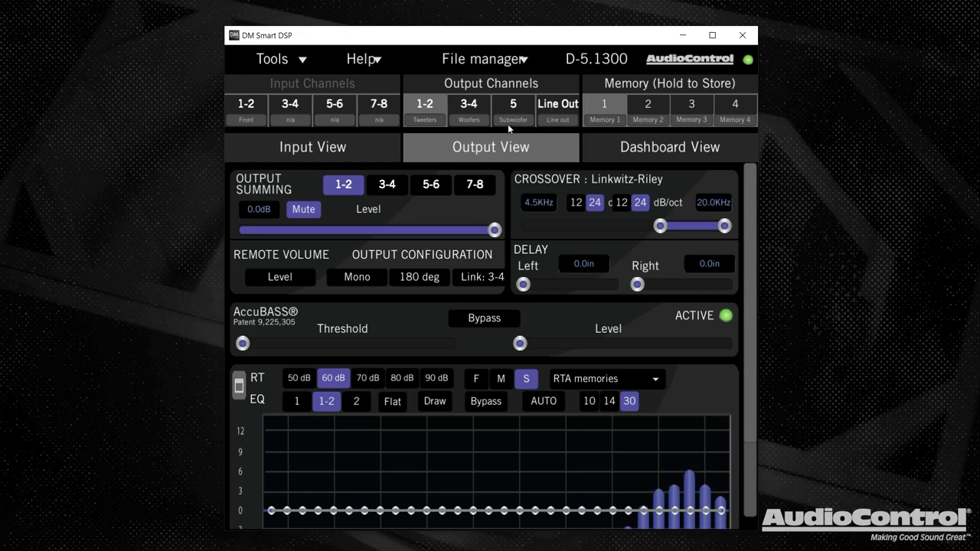
pyautogui.click(348, 191)
pyautogui.click(352, 189)
# Leave output 1-2 summing only input 1-2 and enable its Remote Volume Level
pyautogui.click(378, 183)
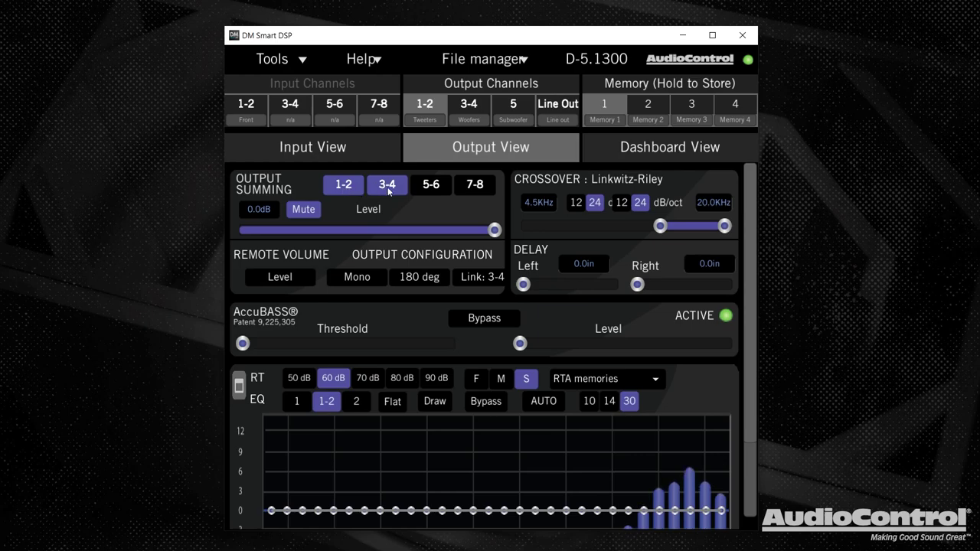
pyautogui.click(375, 185)
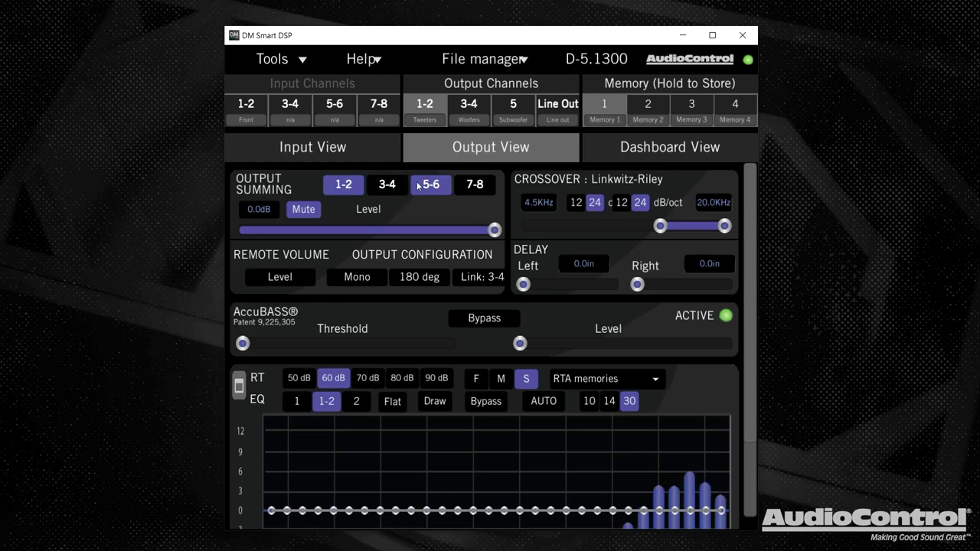
pyautogui.click(428, 185)
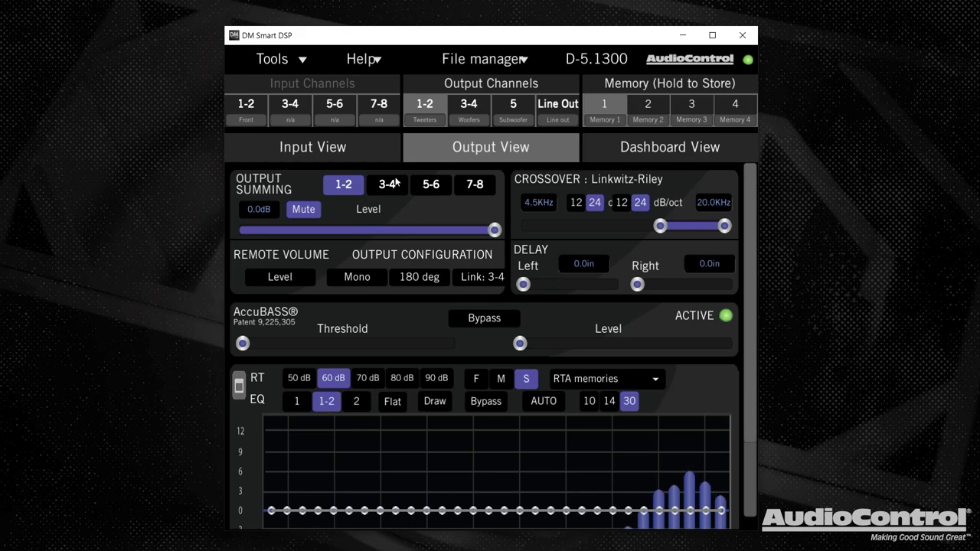
pyautogui.click(285, 279)
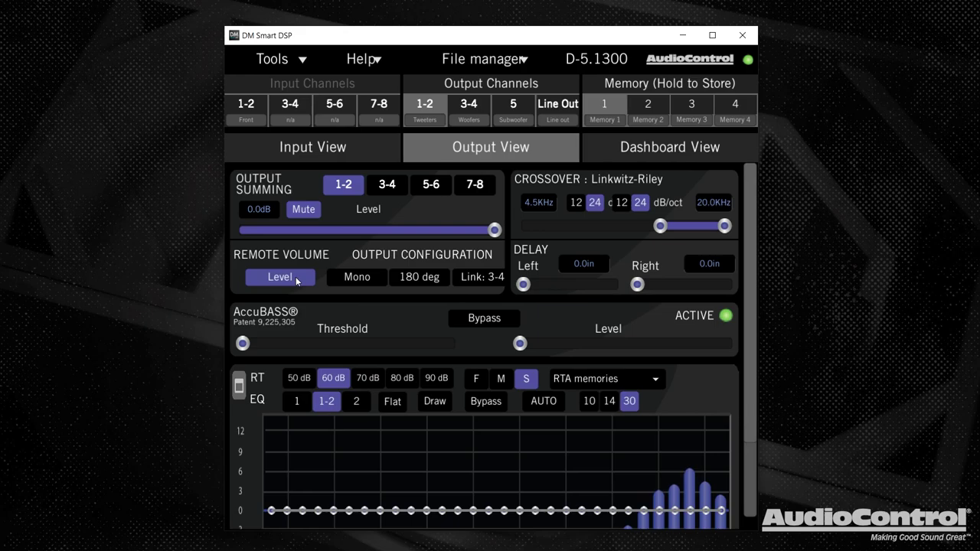
# Turn Remote Volume Level off on output 1-2 and on for subwoofer output 5
pyautogui.click(297, 280)
pyautogui.click(468, 107)
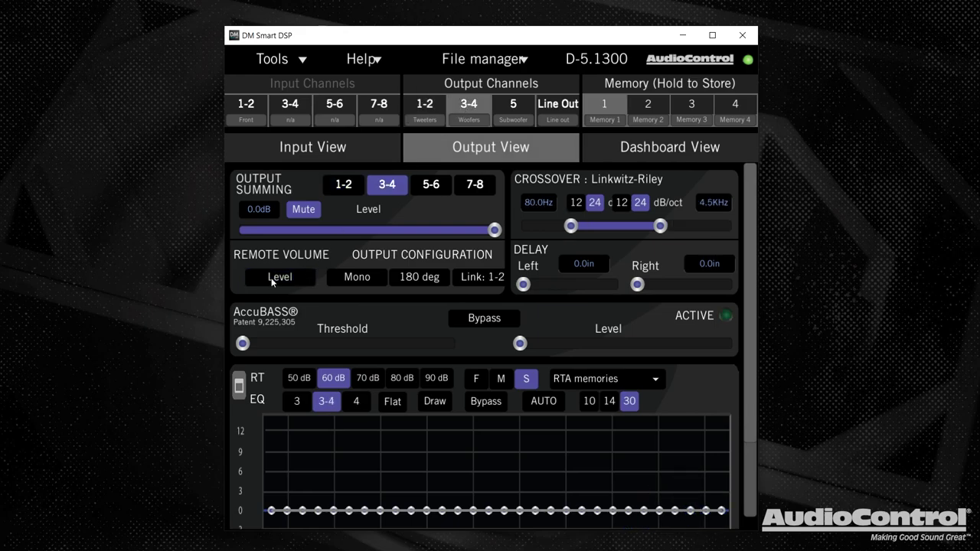
pyautogui.click(508, 108)
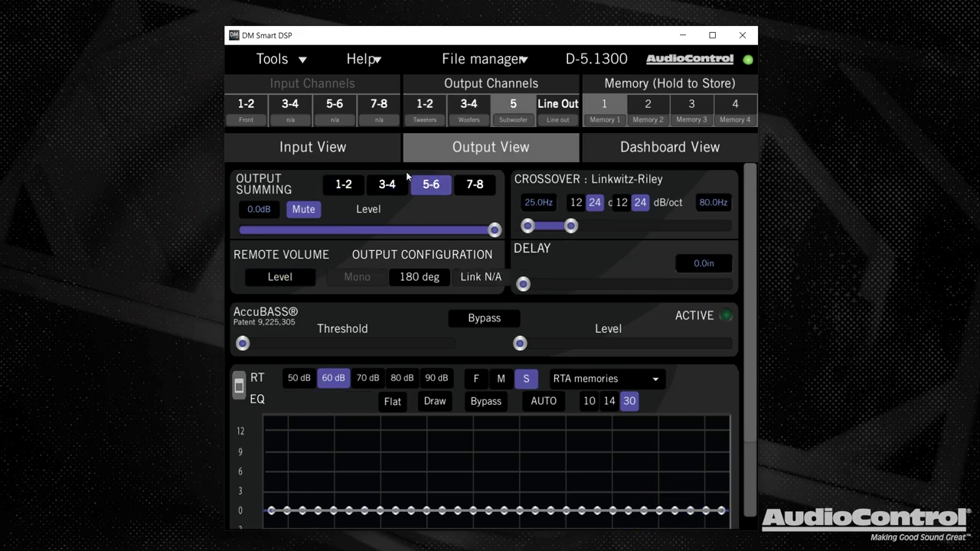
pyautogui.click(291, 280)
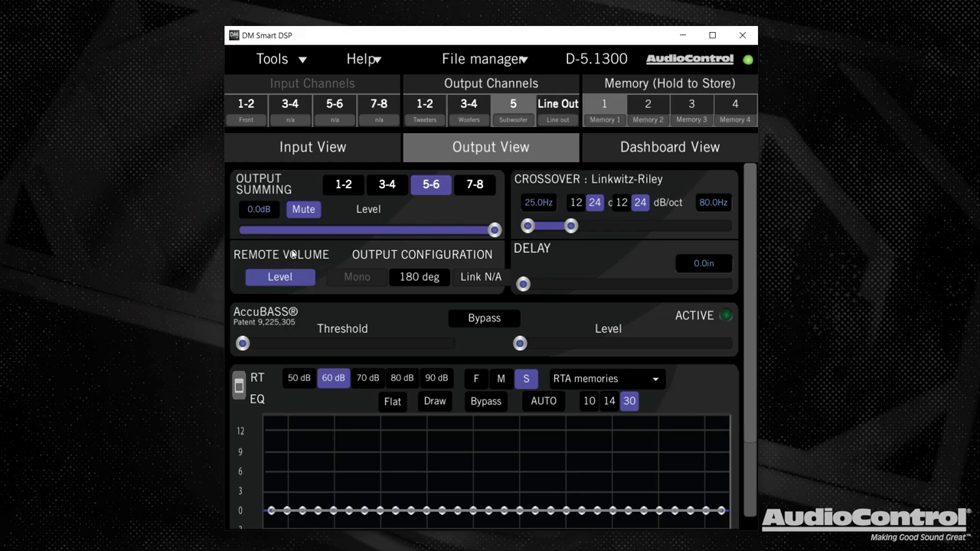
# Review woofer output 3-4 and subwoofer output 5, returning to tweeter output 1-2
pyautogui.click(468, 108)
pyautogui.click(347, 190)
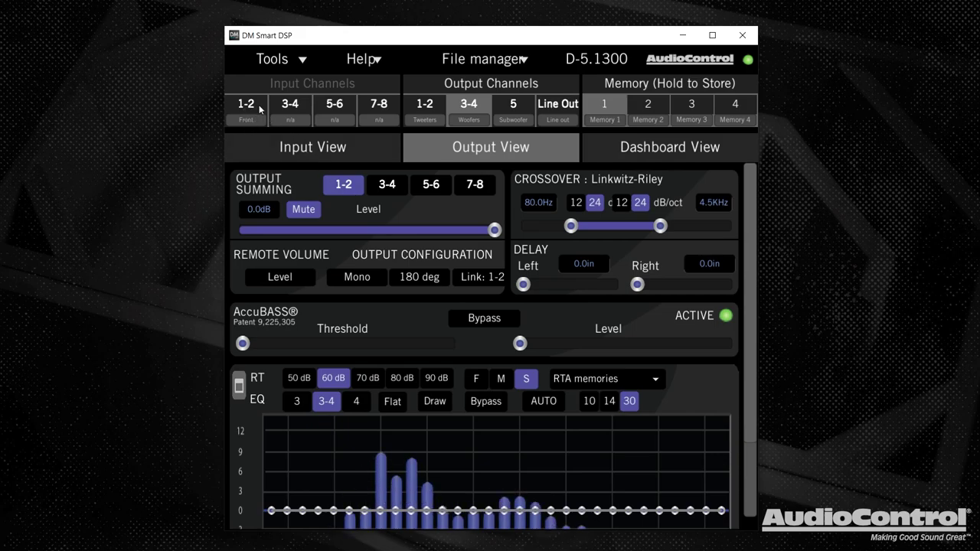
pyautogui.click(511, 109)
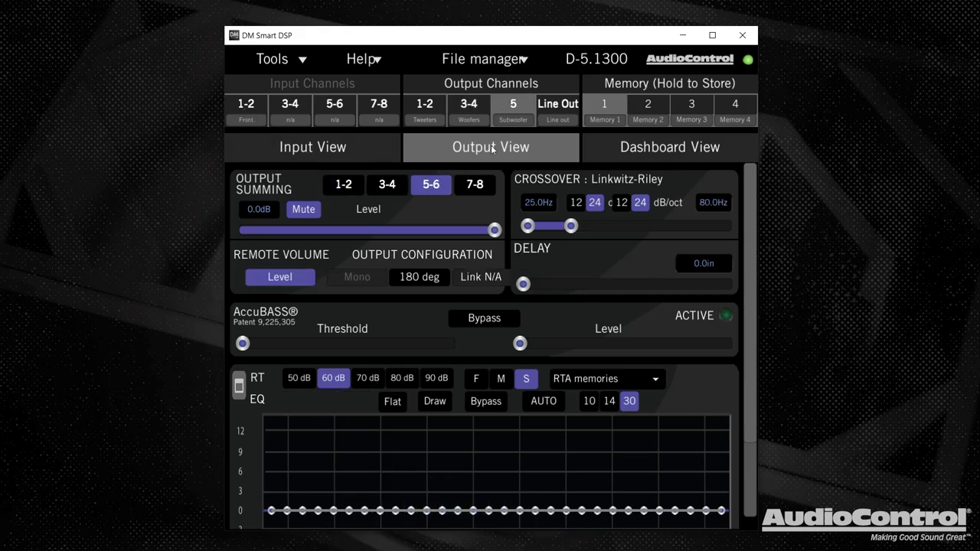
pyautogui.click(343, 189)
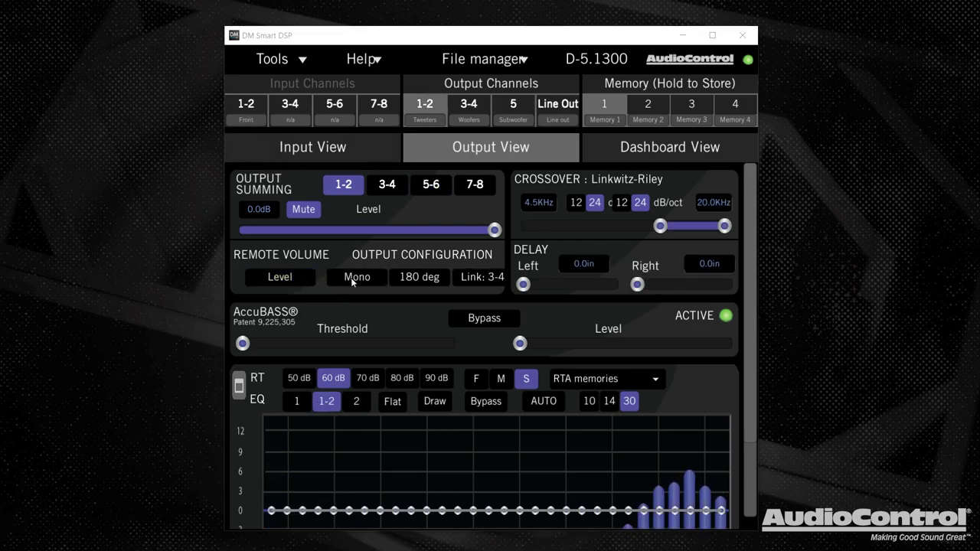
# Link output 1-2's settings onto channels 3-4, accepting the overwrite
pyautogui.click(374, 277)
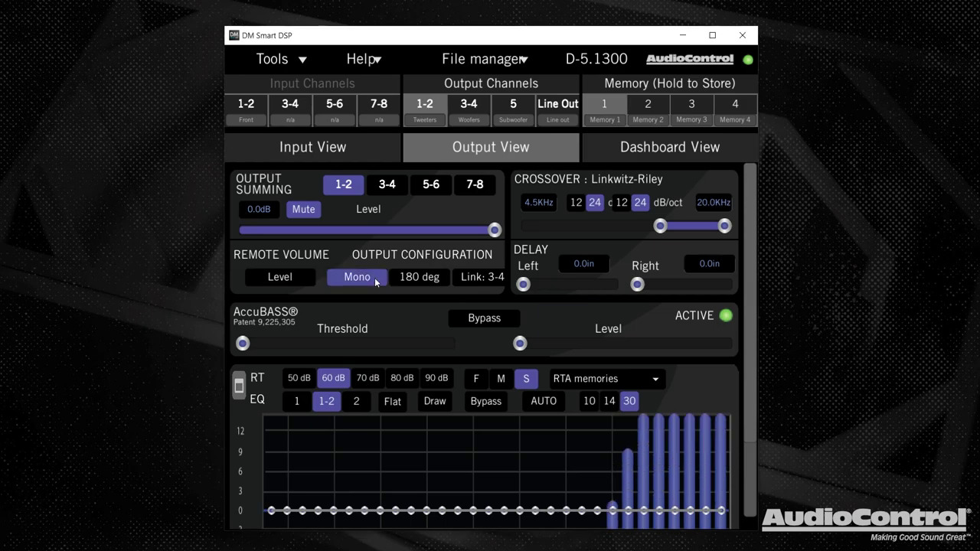
pyautogui.click(374, 278)
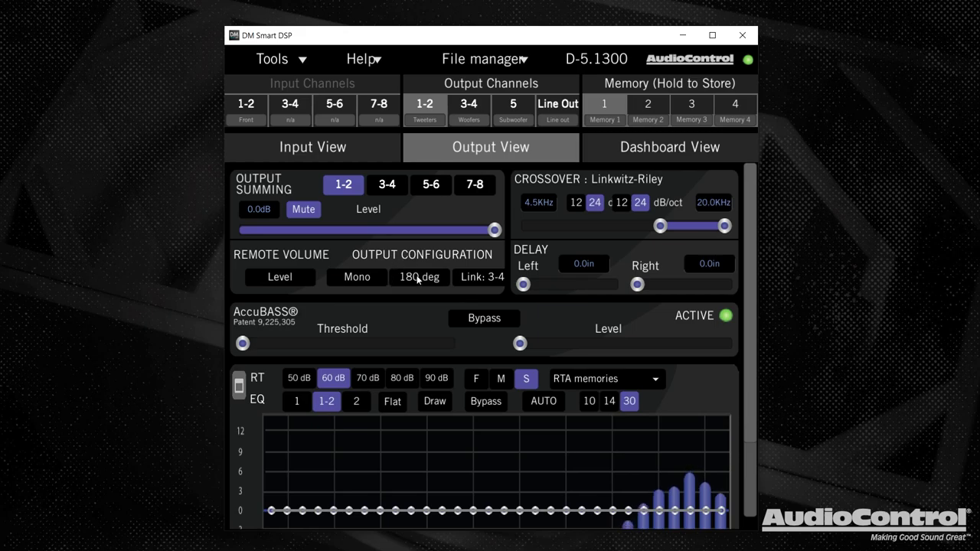
pyautogui.click(483, 281)
pyautogui.press('Escape')
pyautogui.click(512, 107)
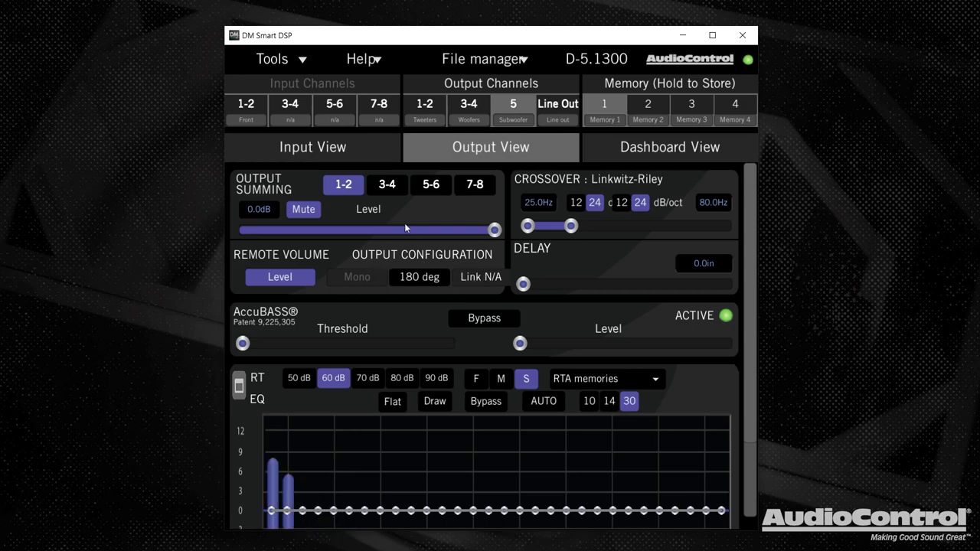
pyautogui.click(424, 105)
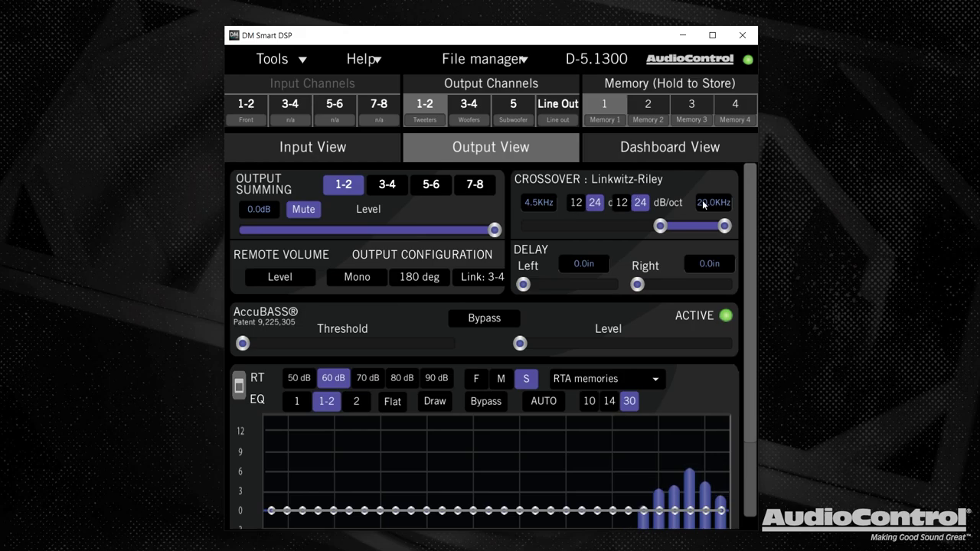
pyautogui.moveTo(662, 227); pyautogui.dragTo(654, 225)
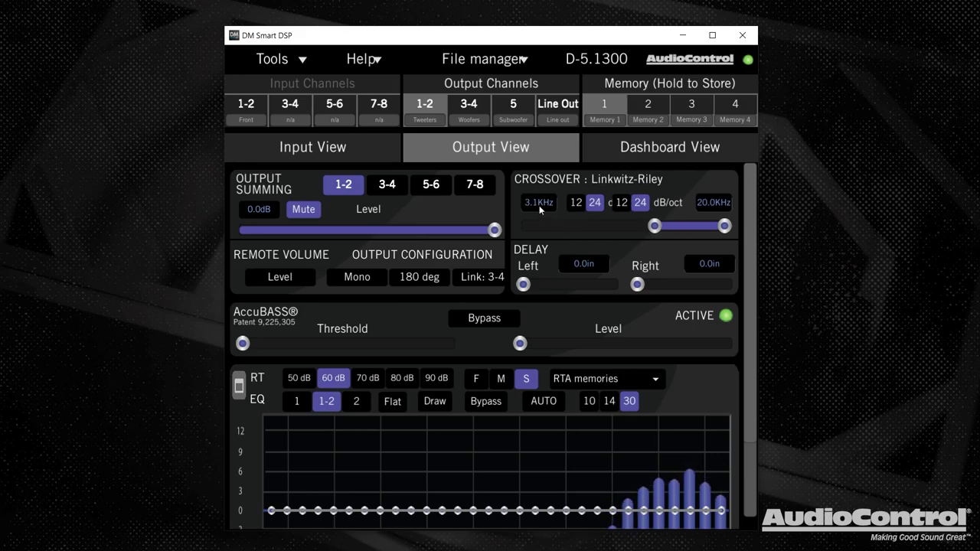
pyautogui.write('00')
pyautogui.press('Return')
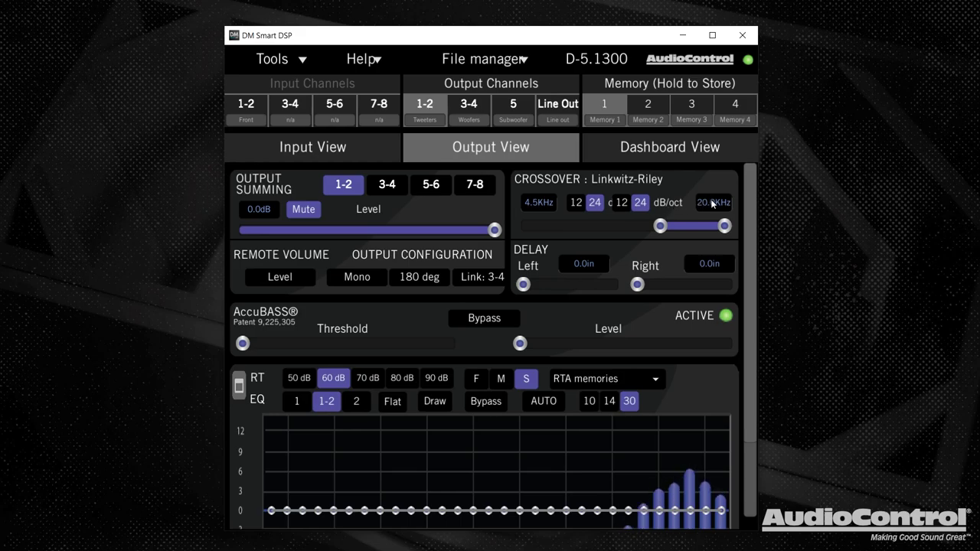
pyautogui.moveTo(524, 284); pyautogui.dragTo(545, 284)
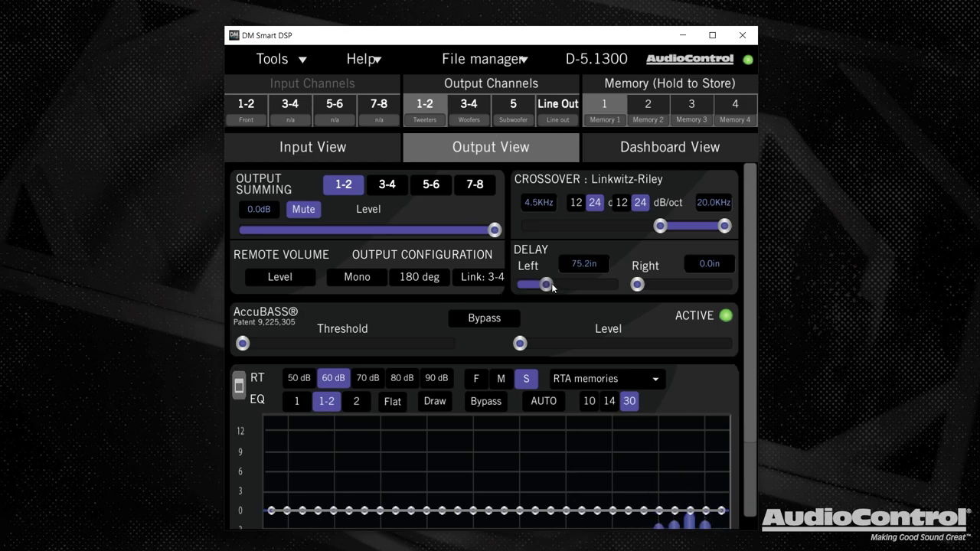
# Enter tweeter Delay Left 40 and Delay Right 60 inches, replacing an initial 45
pyautogui.doubleClick(591, 265)
pyautogui.write('45')
pyautogui.press('Return')
pyautogui.doubleClick(586, 279)
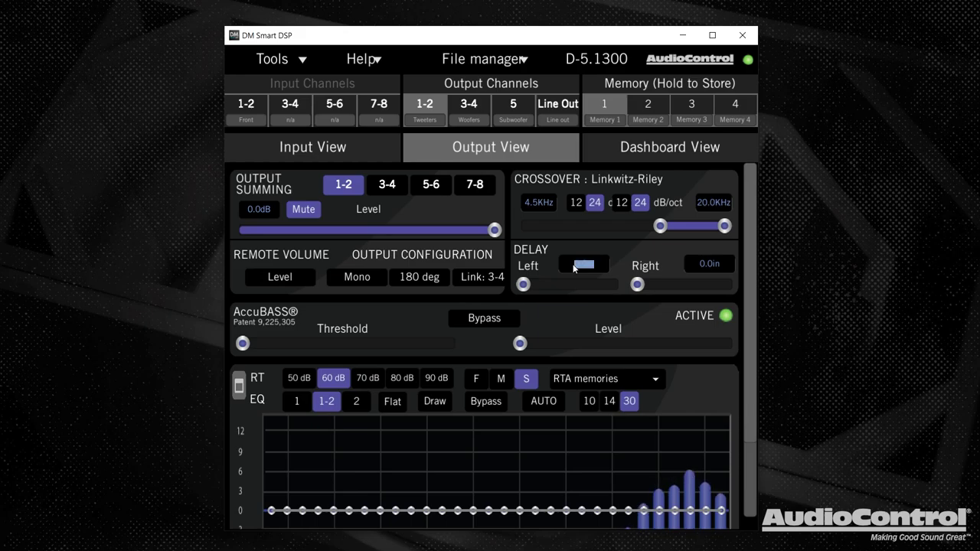
pyautogui.write('40')
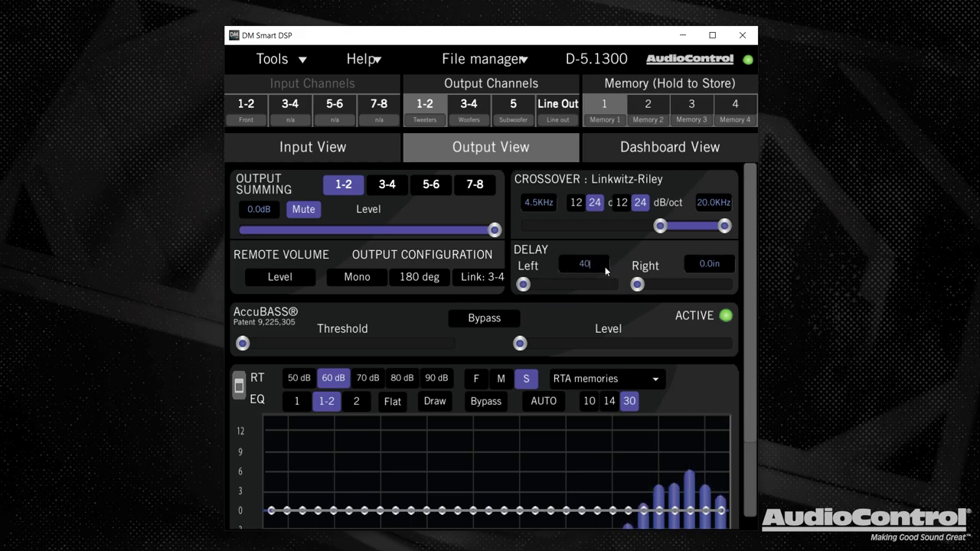
pyautogui.click(691, 265)
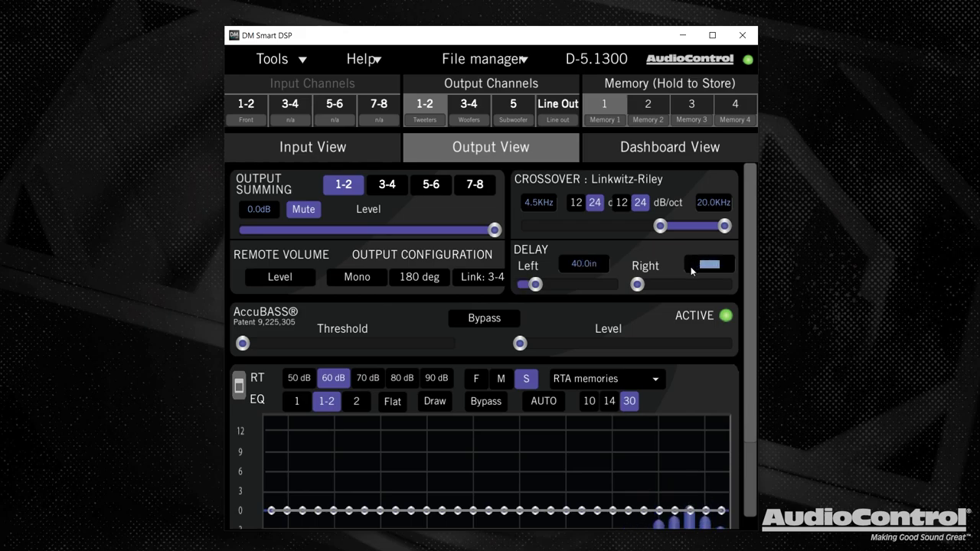
pyautogui.write('60')
pyautogui.press('Return')
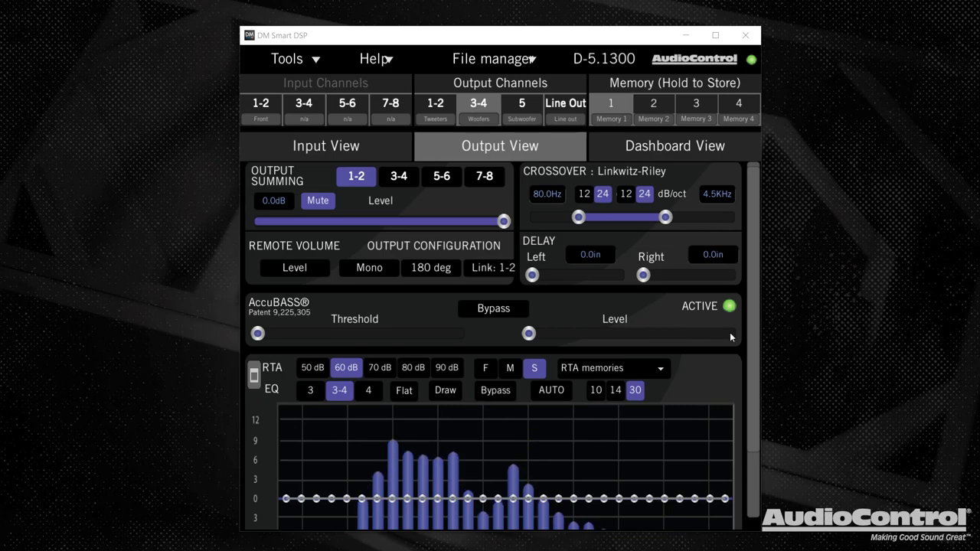
# Scroll down to the woofer outputs' RTA/EQ graph
pyautogui.moveTo(749, 312); pyautogui.dragTo(744, 405)
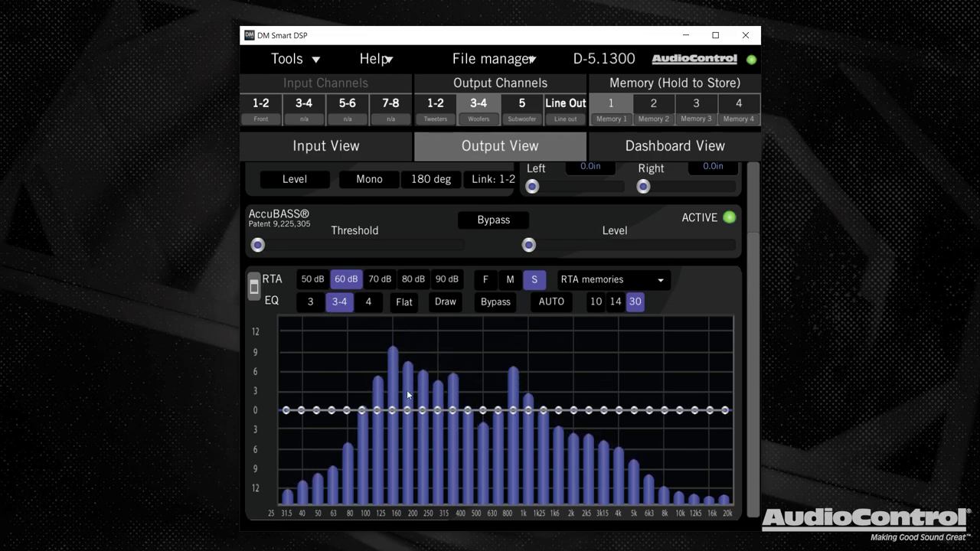
# Select EQ 3 alone for the woofer channel and launch AUTO equalisation
pyautogui.click(310, 301)
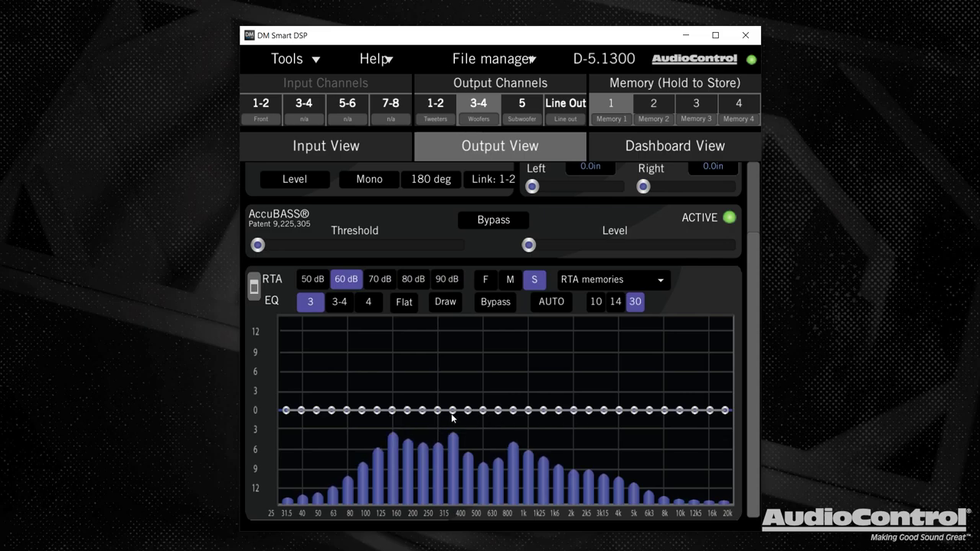
pyautogui.click(374, 302)
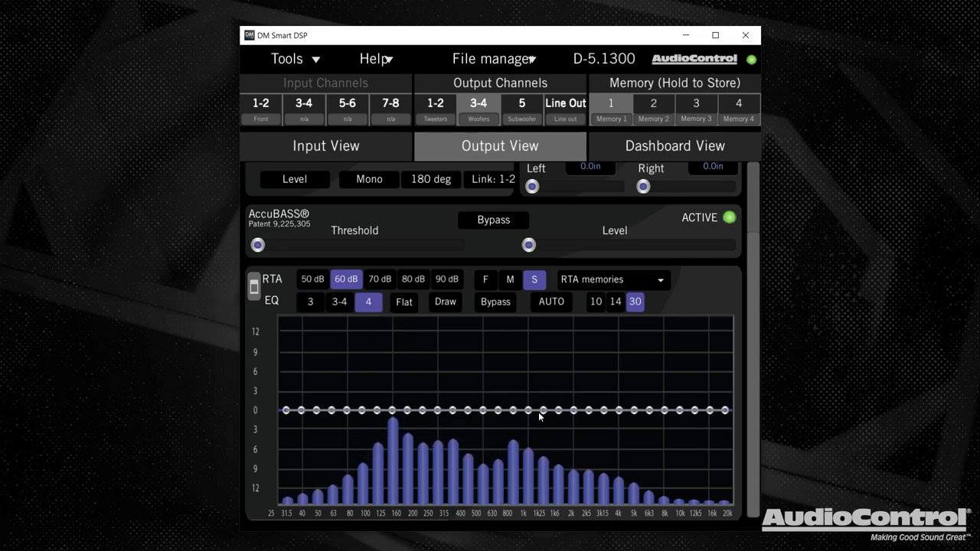
pyautogui.click(313, 302)
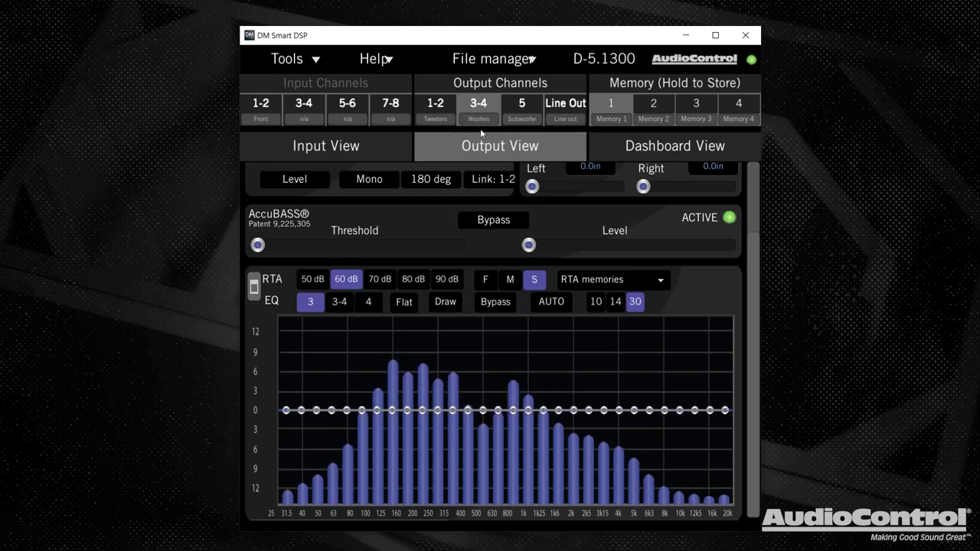
pyautogui.moveTo(750, 341); pyautogui.dragTo(740, 250)
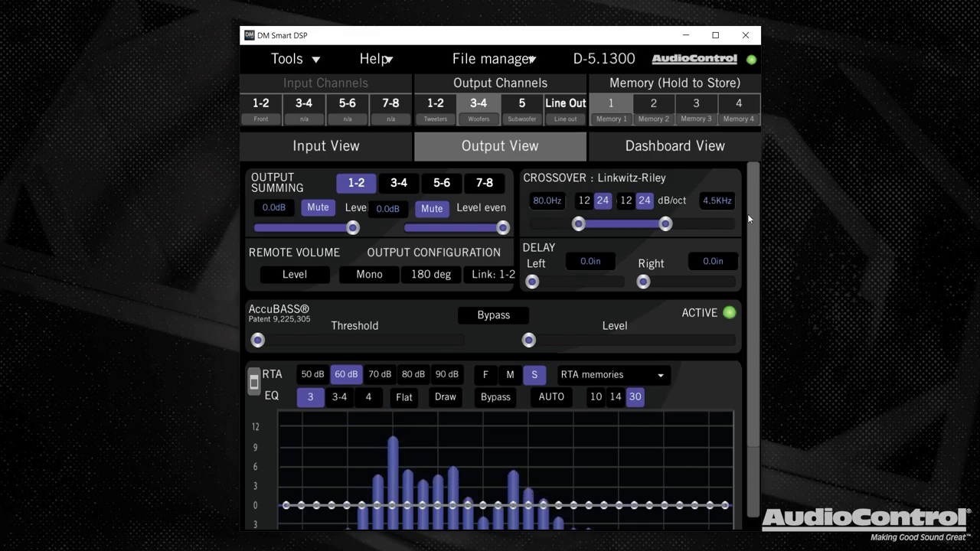
pyautogui.moveTo(747, 213); pyautogui.dragTo(747, 325)
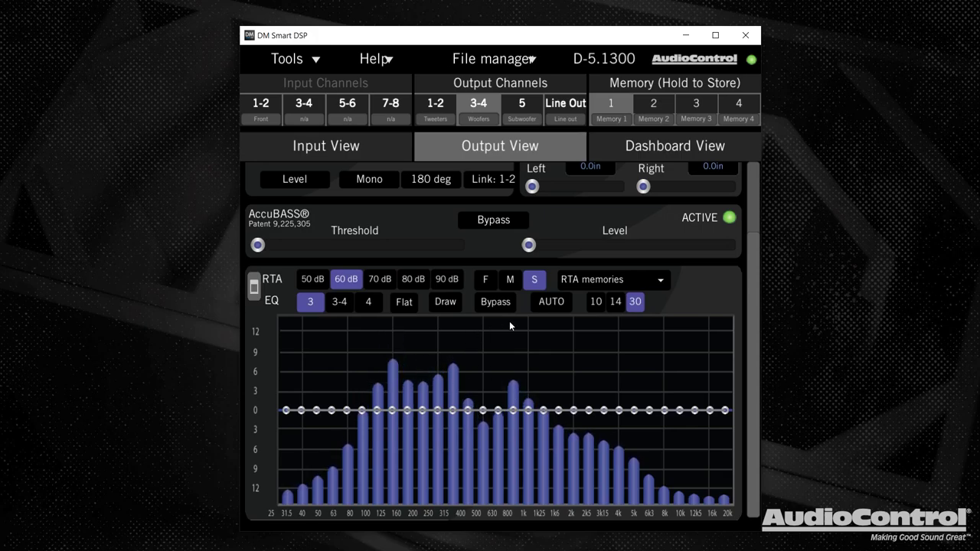
pyautogui.click(551, 301)
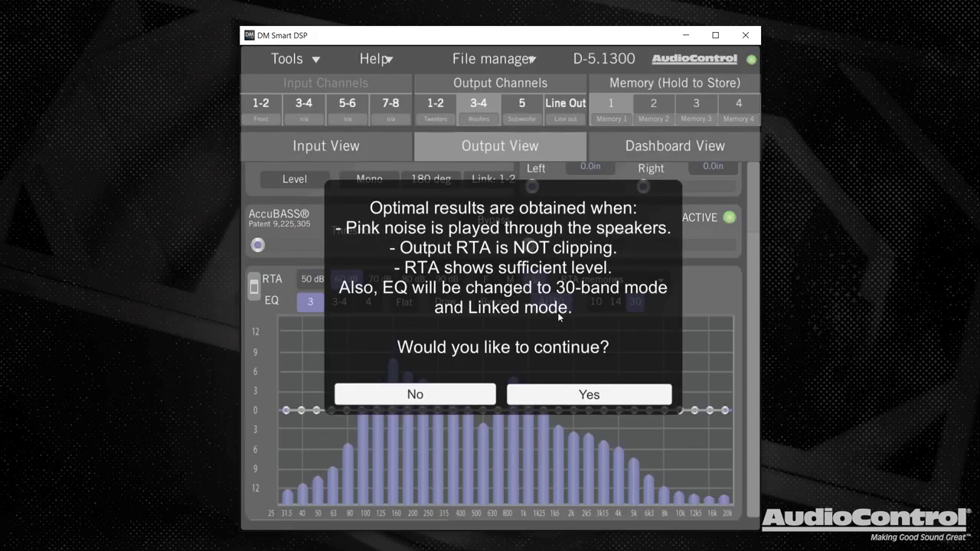
# Accept the 30-band Linked warning and let auto EQ calculate channel 3's curve
pyautogui.click(555, 395)
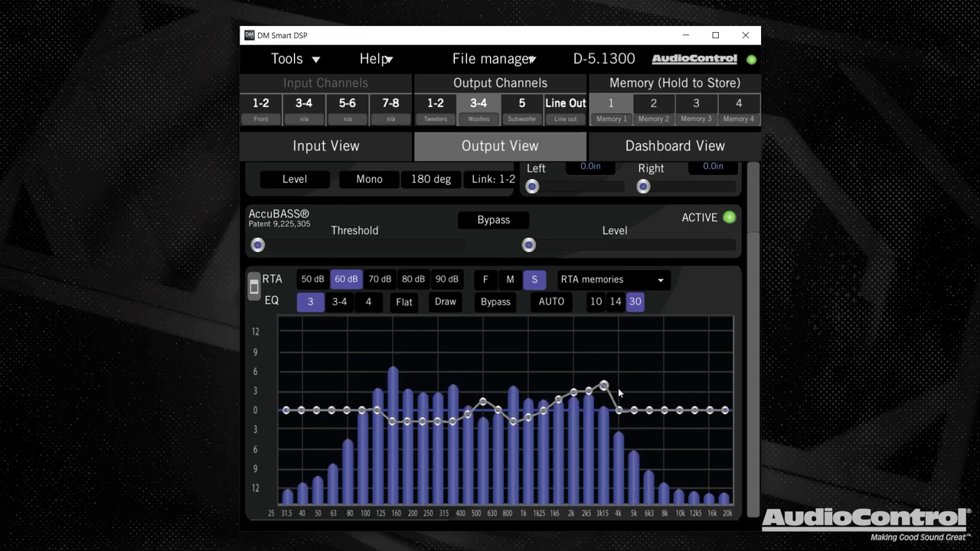
pyautogui.scroll(1, 661, 198)
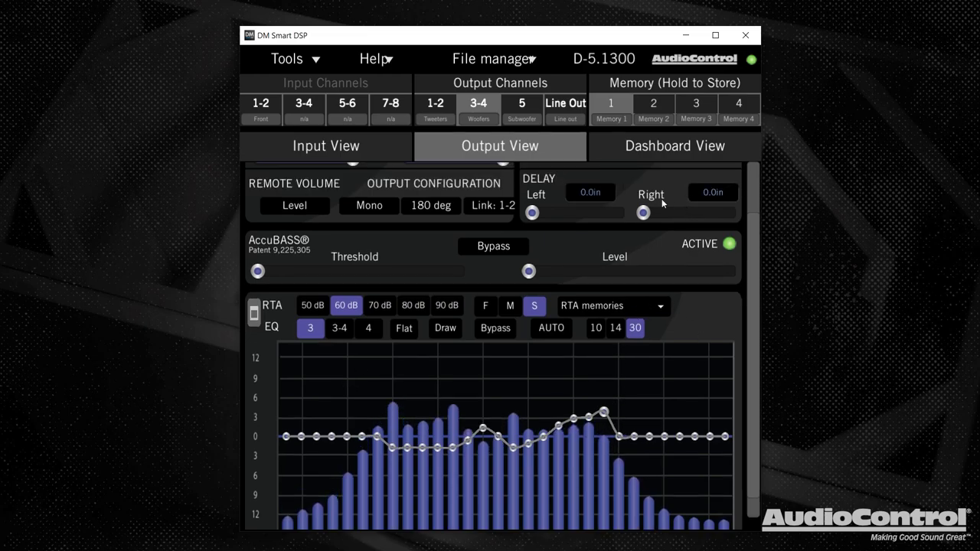
pyautogui.scroll(-1, 751, 323)
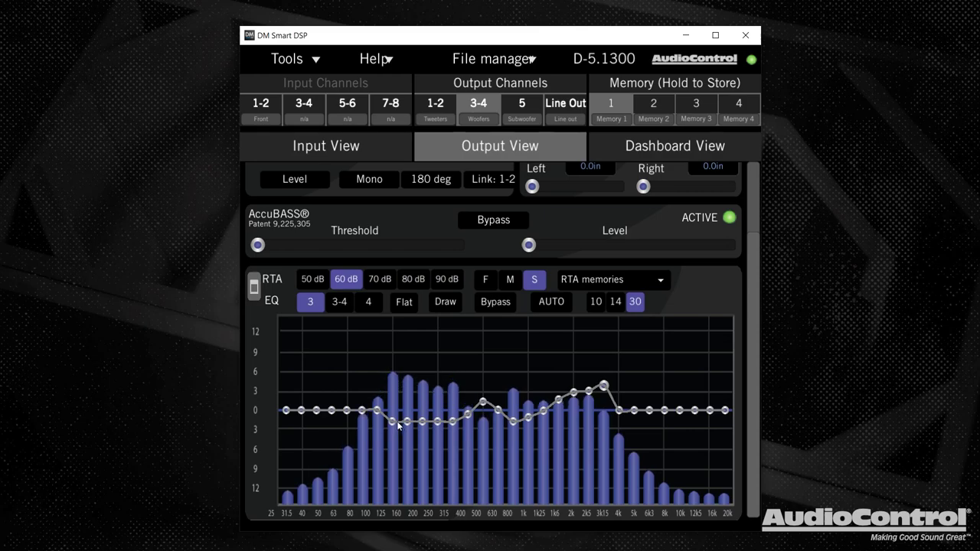
# Deepen the 160 Hz EQ cut to about 2.8 and the 400 Hz cut to -2.7
pyautogui.moveTo(394, 427)
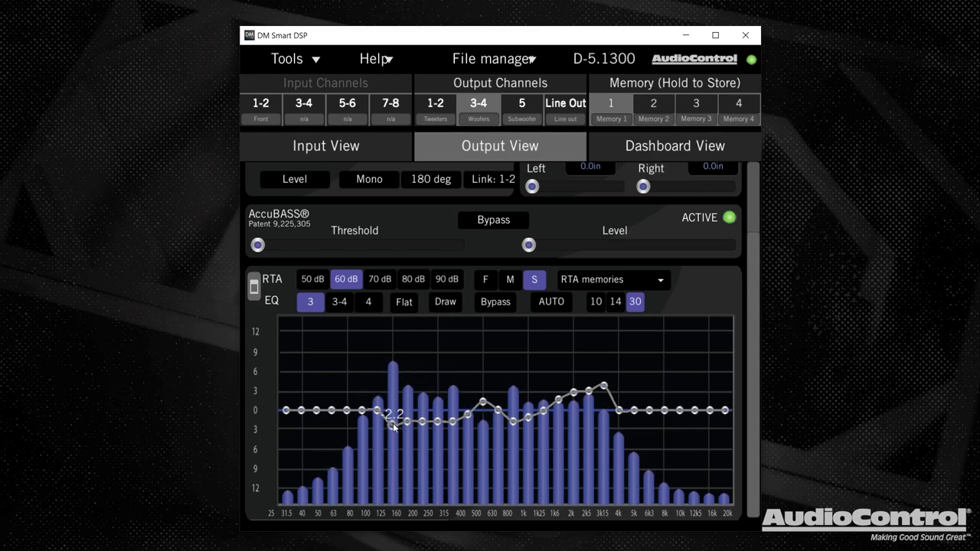
pyautogui.moveTo(394, 427); pyautogui.dragTo(393, 434)
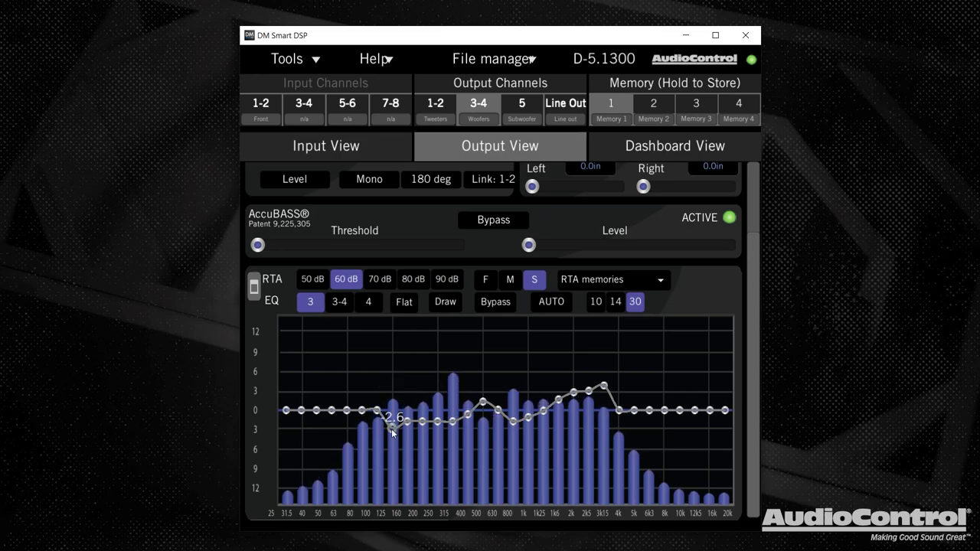
pyautogui.moveTo(392, 433); pyautogui.dragTo(392, 435)
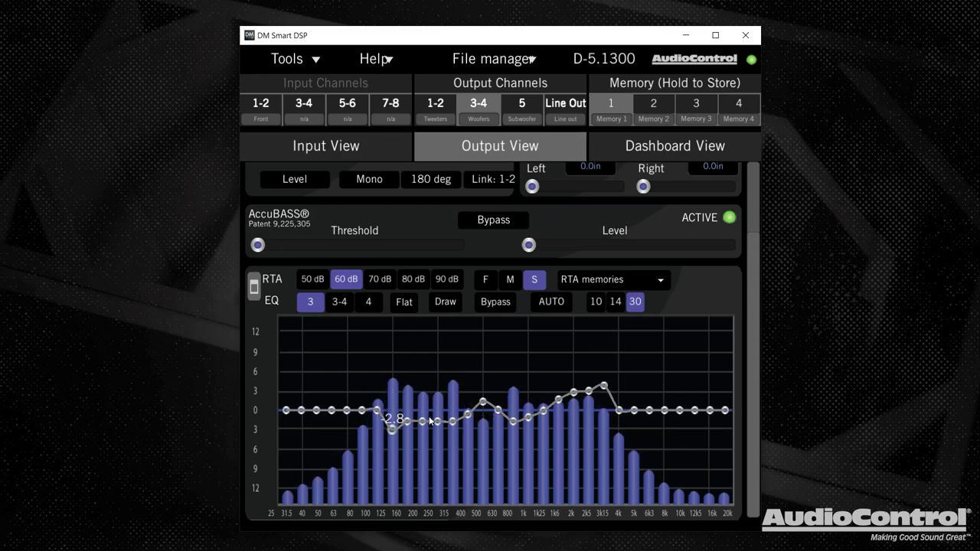
pyautogui.moveTo(450, 426)
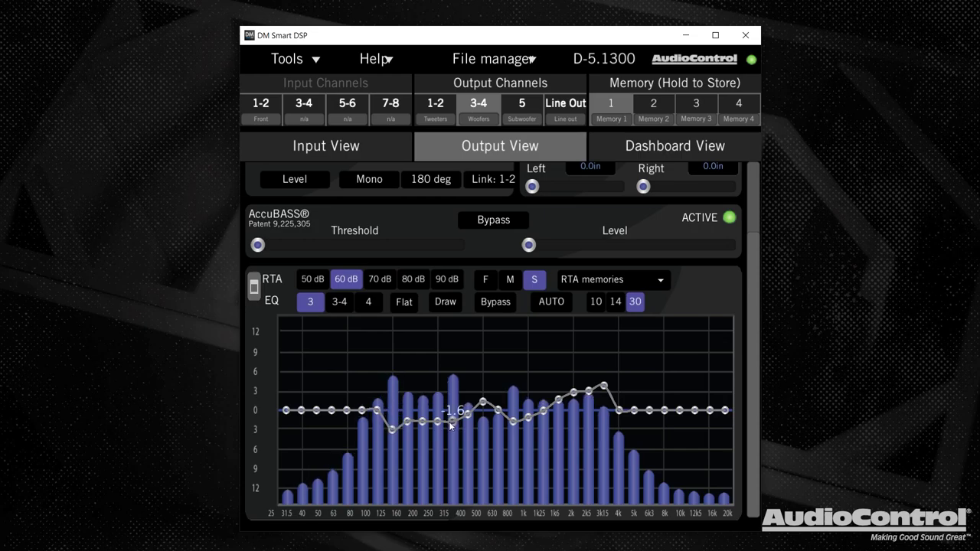
pyautogui.moveTo(451, 423); pyautogui.dragTo(452, 430)
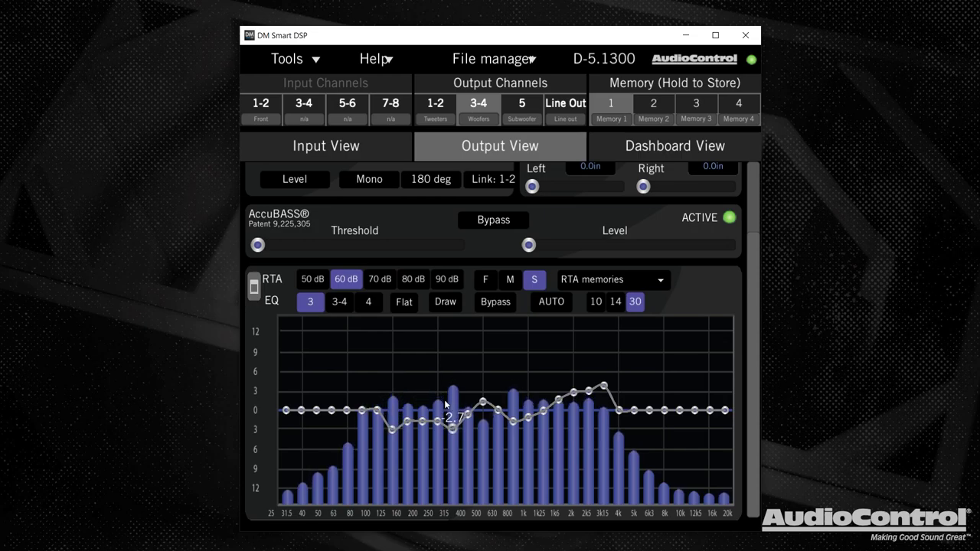
# Raise the 630 Hz EQ band to 2.1 and the 2k5 band to 2.7
pyautogui.moveTo(483, 403)
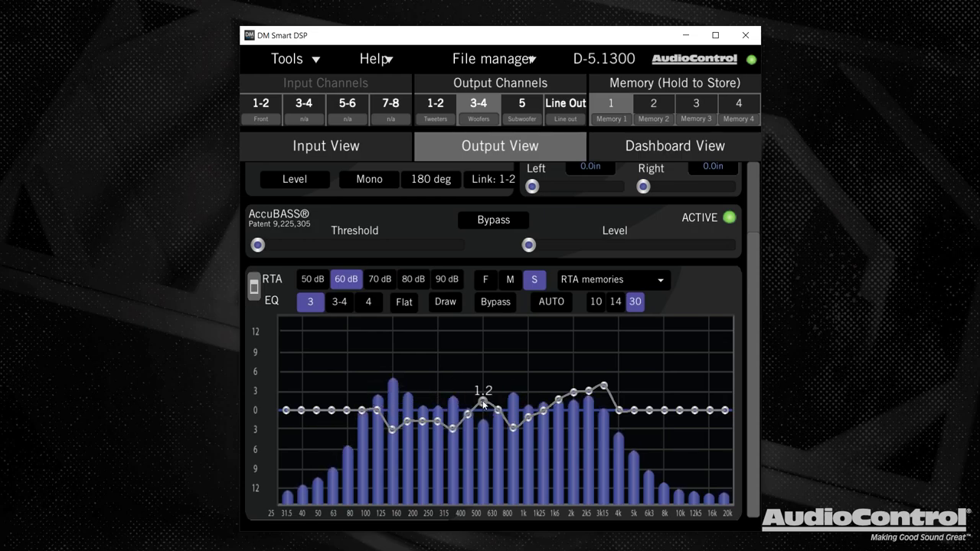
pyautogui.moveTo(483, 404); pyautogui.dragTo(483, 389)
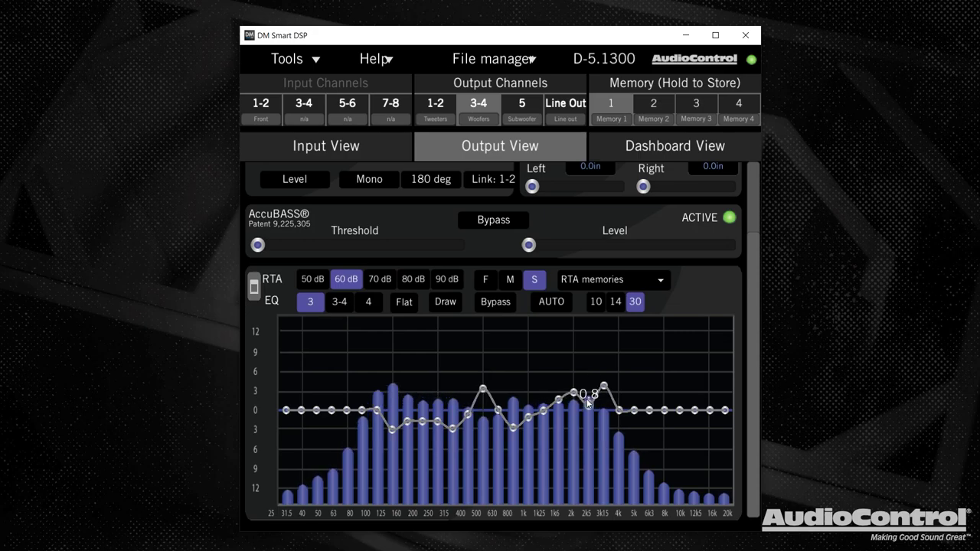
pyautogui.moveTo(588, 403); pyautogui.dragTo(588, 391)
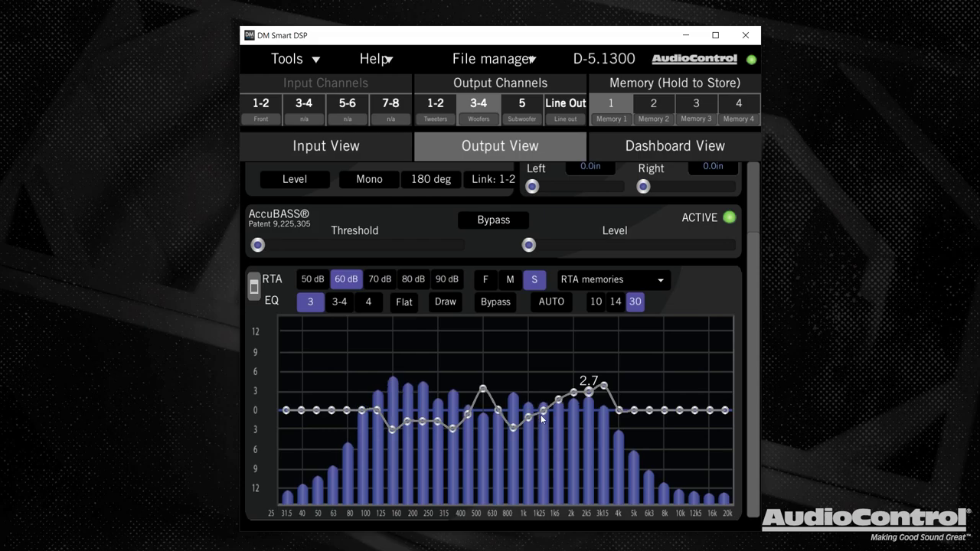
# Store the current RTA reading in RTA memory 1
pyautogui.click(663, 279)
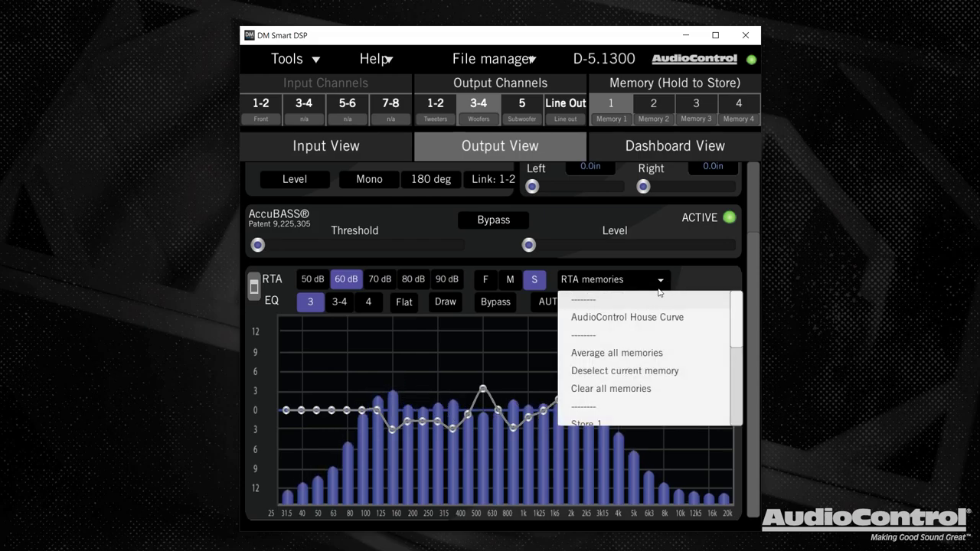
pyautogui.scroll(-3, 734, 331)
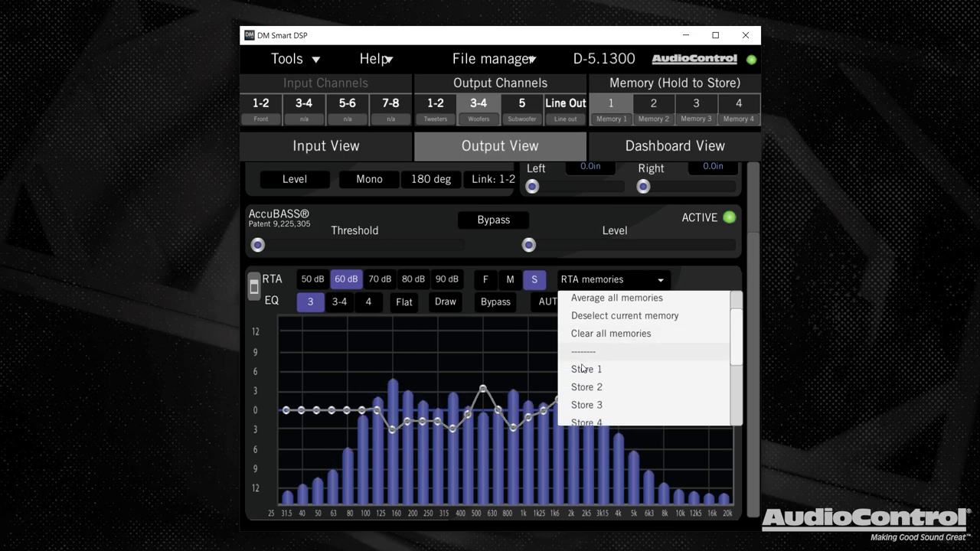
pyautogui.click(583, 369)
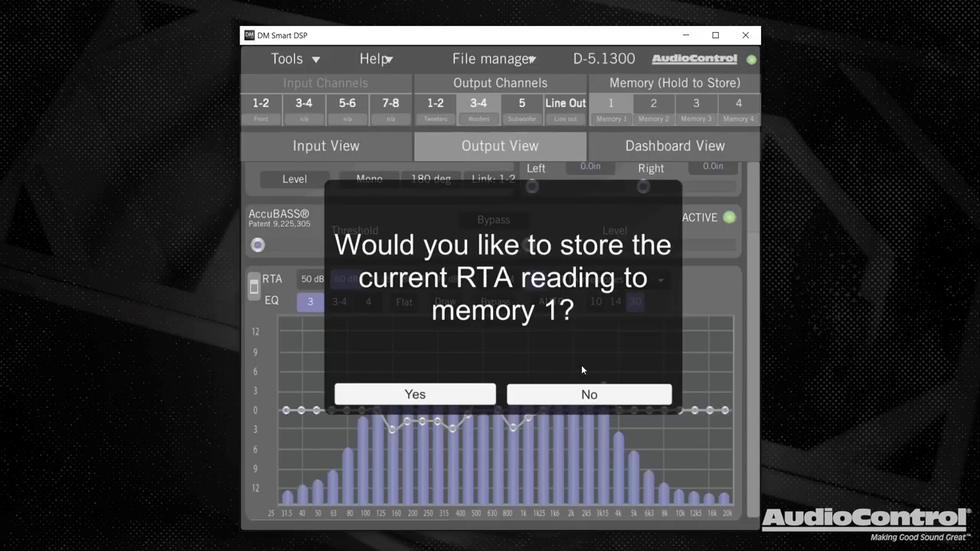
pyautogui.click(465, 391)
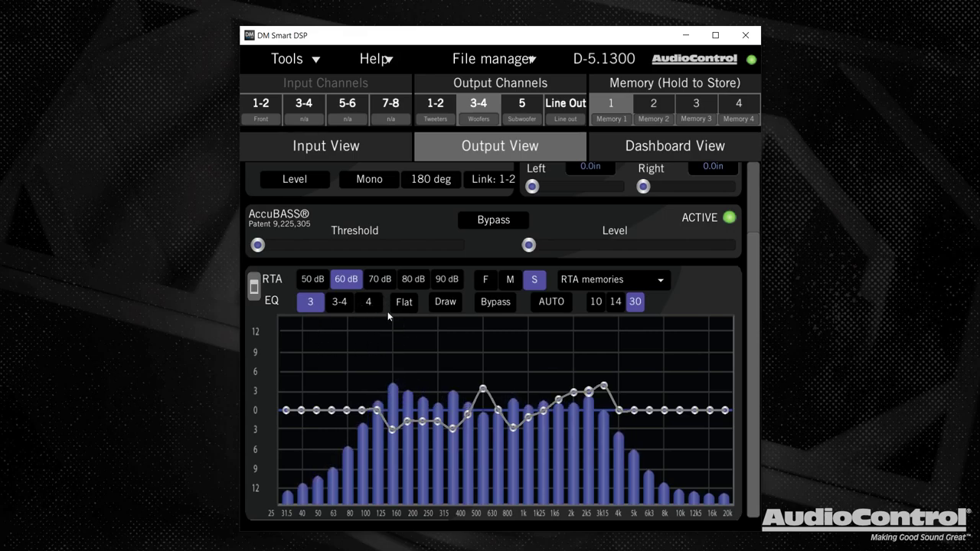
# Show EQ channel 4 with a stored RTA reading recalled behind the live trace
pyautogui.click(368, 301)
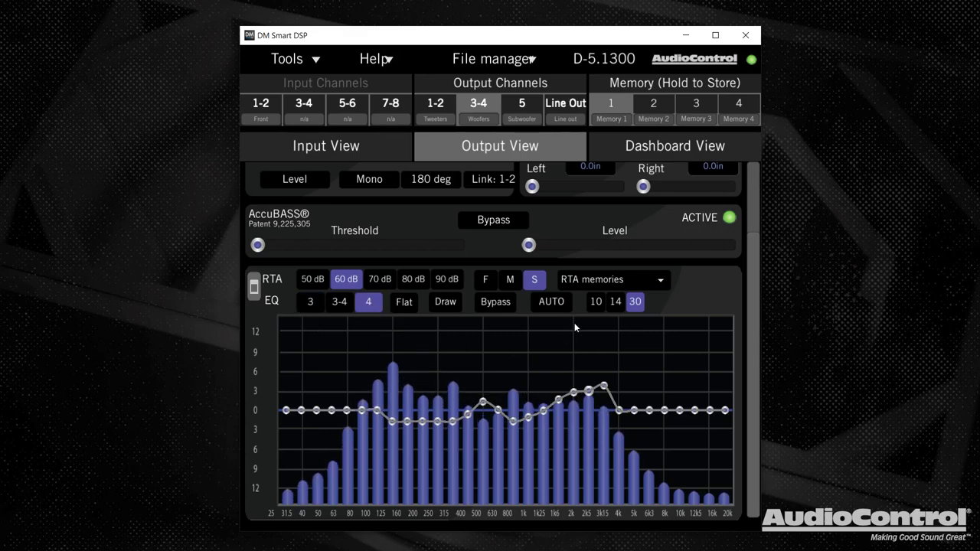
pyautogui.click(612, 279)
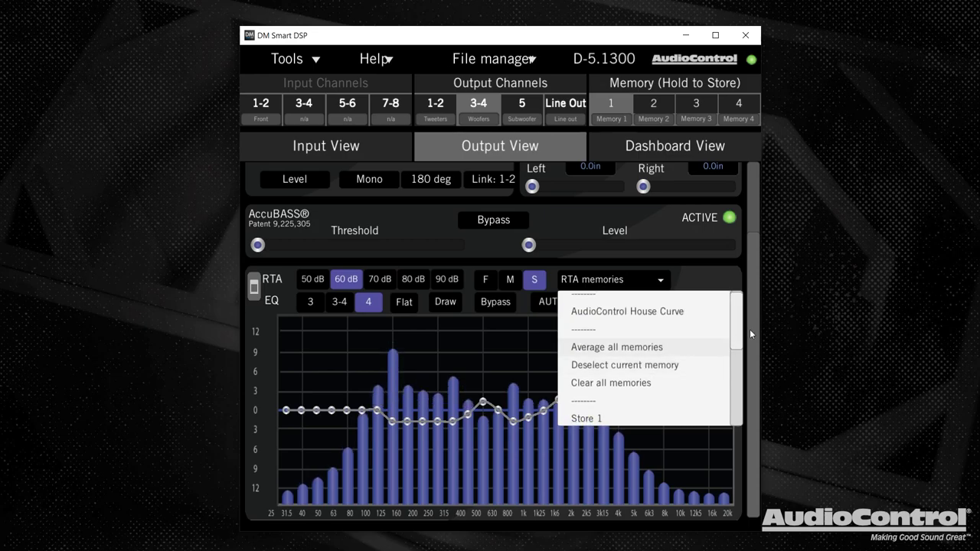
pyautogui.moveTo(736, 337); pyautogui.dragTo(711, 389)
pyautogui.click(711, 384)
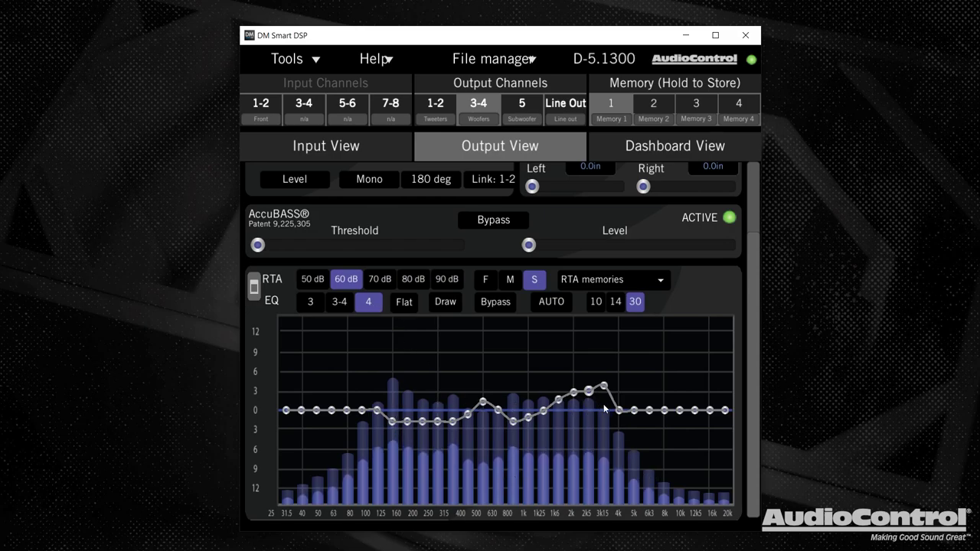
# From Output 1-2, overwrite preset Memory 1 with current settings, then load Memory 2
pyautogui.click(610, 107)
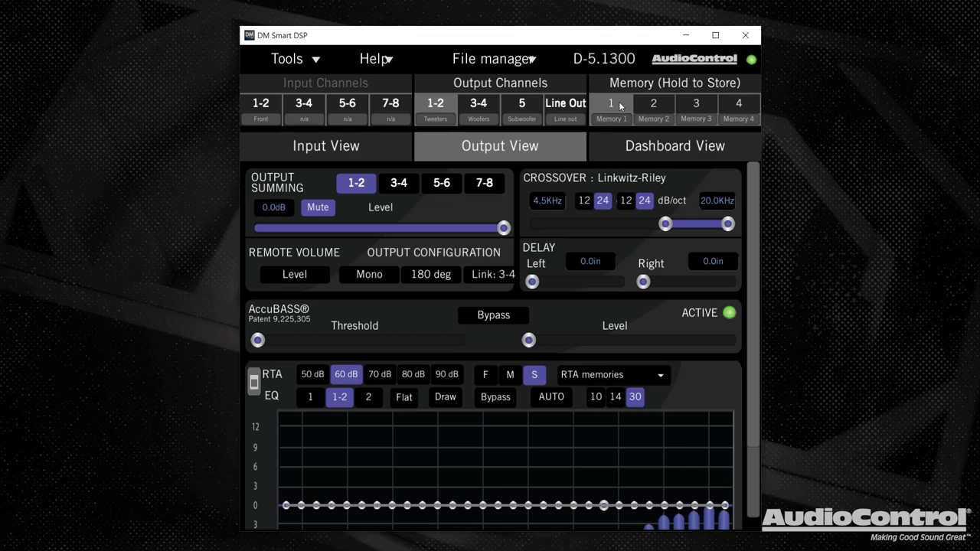
pyautogui.click(620, 106)
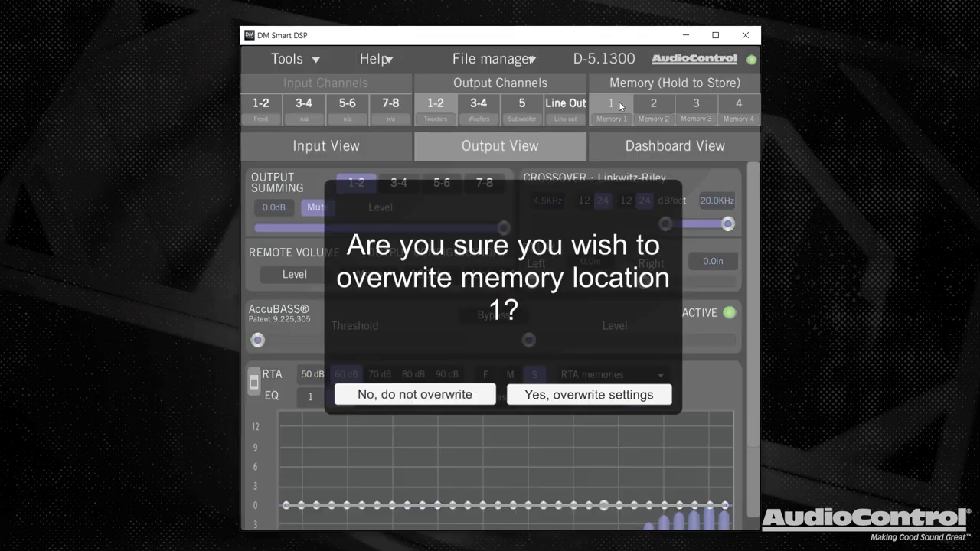
pyautogui.click(557, 392)
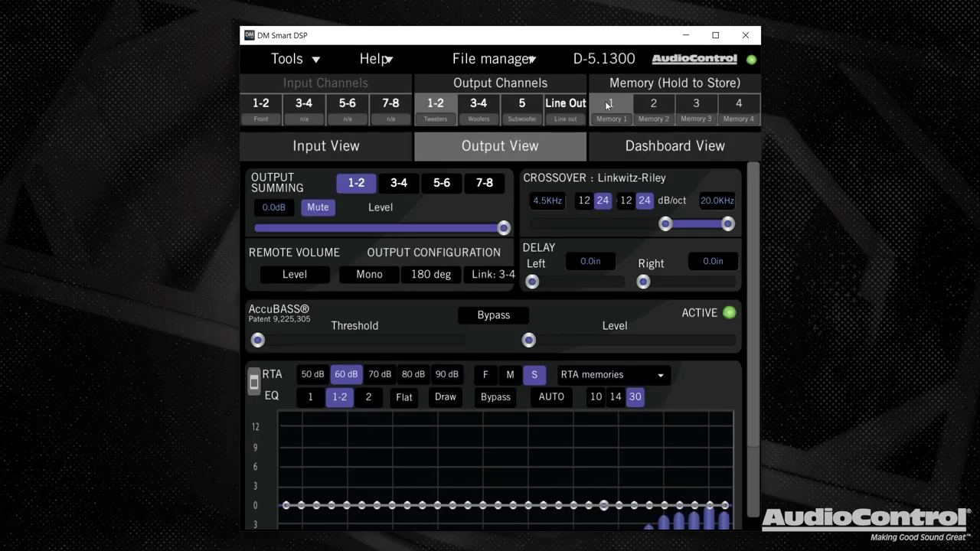
pyautogui.click(654, 106)
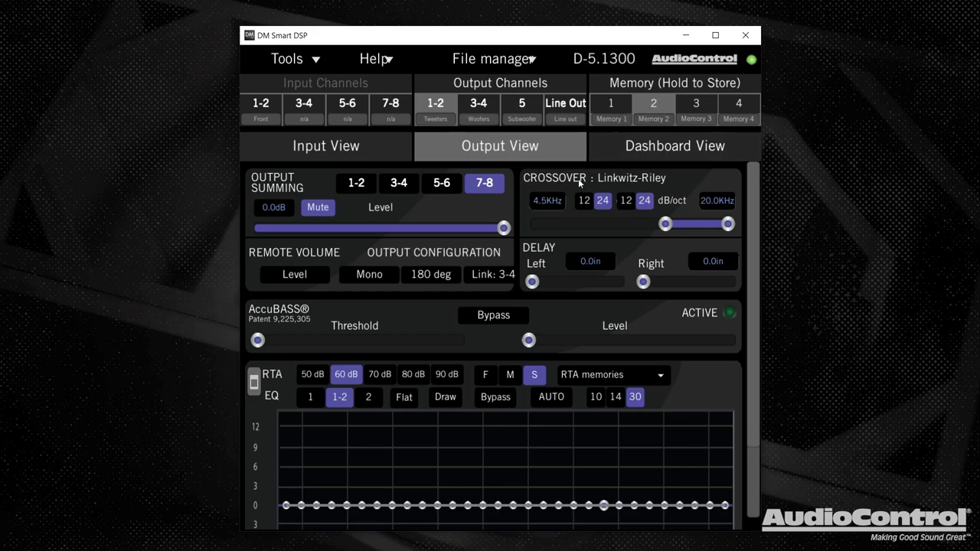
# Switch between Memory 1 and 2, review Outputs 3-4, 5 and 1-2, then reload Memory 1
pyautogui.click(609, 107)
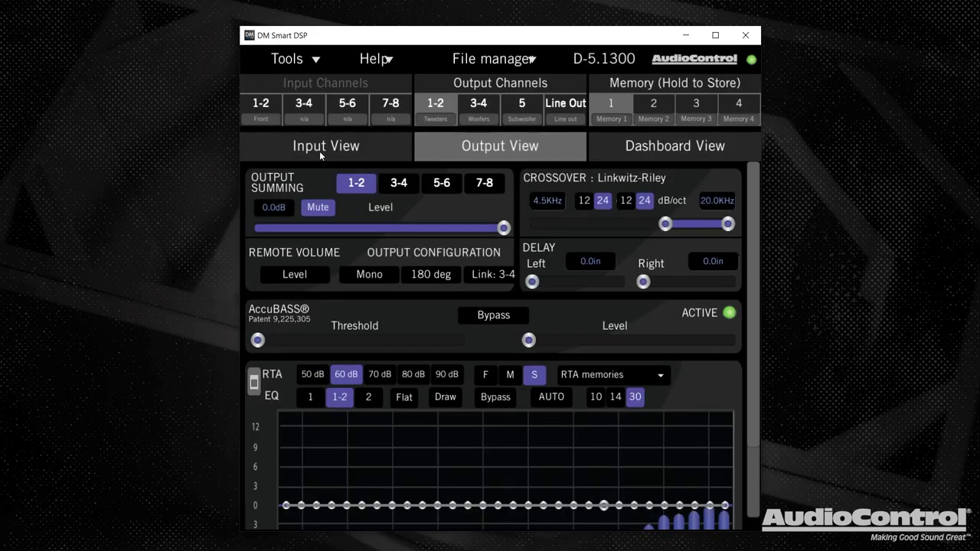
pyautogui.click(651, 107)
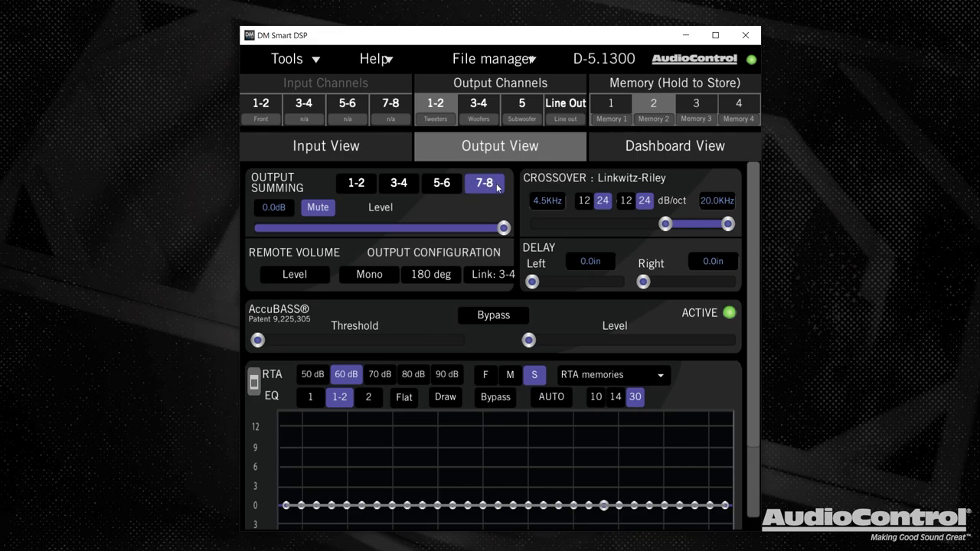
pyautogui.click(482, 107)
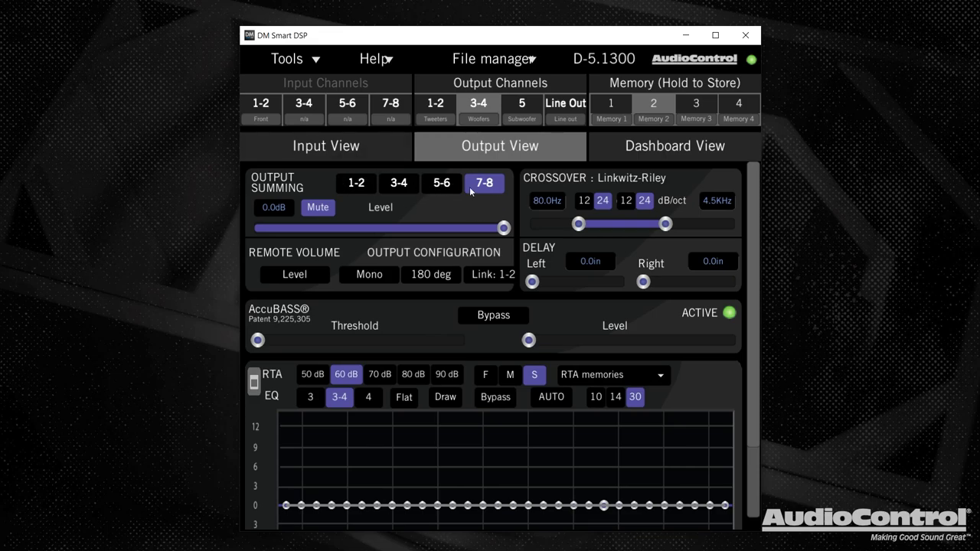
pyautogui.click(514, 111)
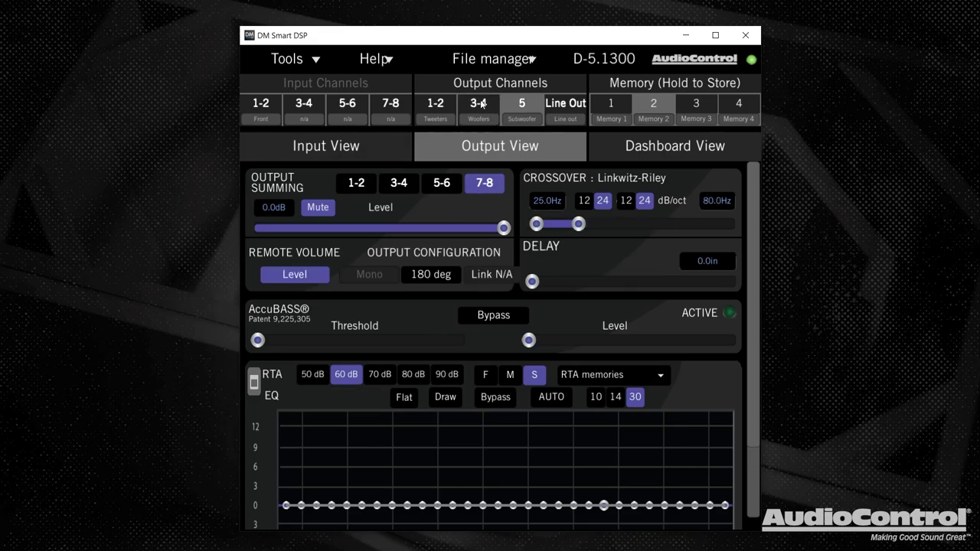
pyautogui.click(435, 105)
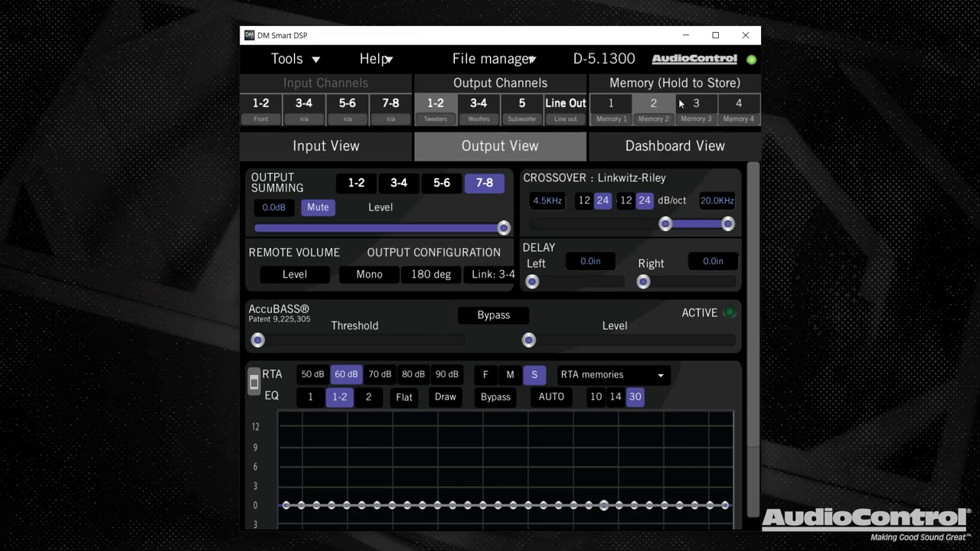
pyautogui.click(624, 105)
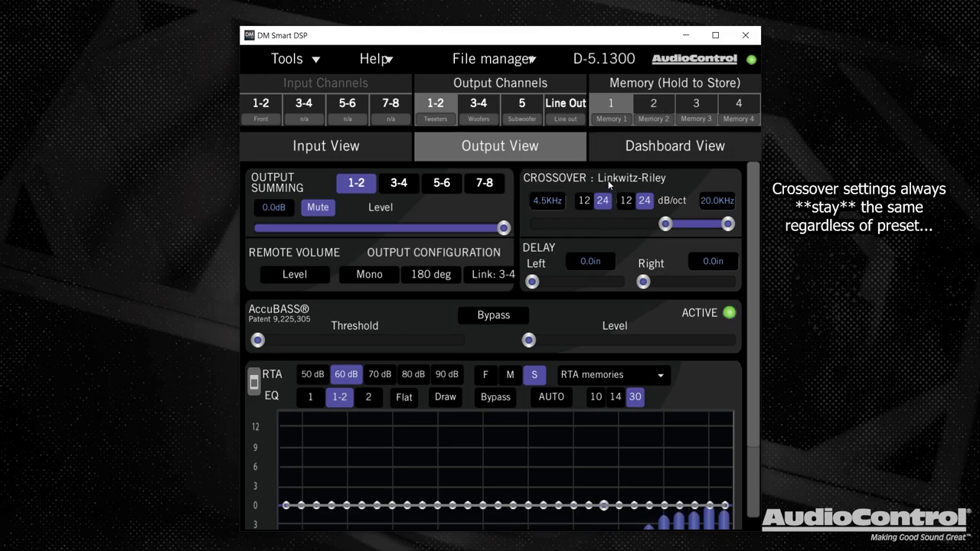
# Switch to the Dashboard View showing the input and output RTA graphs
pyautogui.click(637, 149)
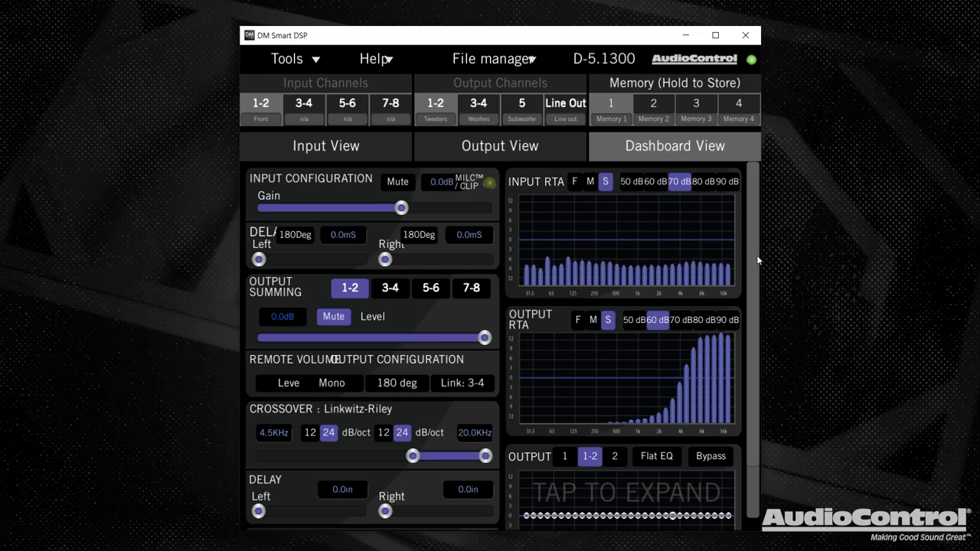
pyautogui.moveTo(756, 255); pyautogui.dragTo(755, 282)
# Unmute tweeter outputs 1-2 in Output View, then check woofer outputs 3-4 and subwoofer output 5
pyautogui.click(500, 145)
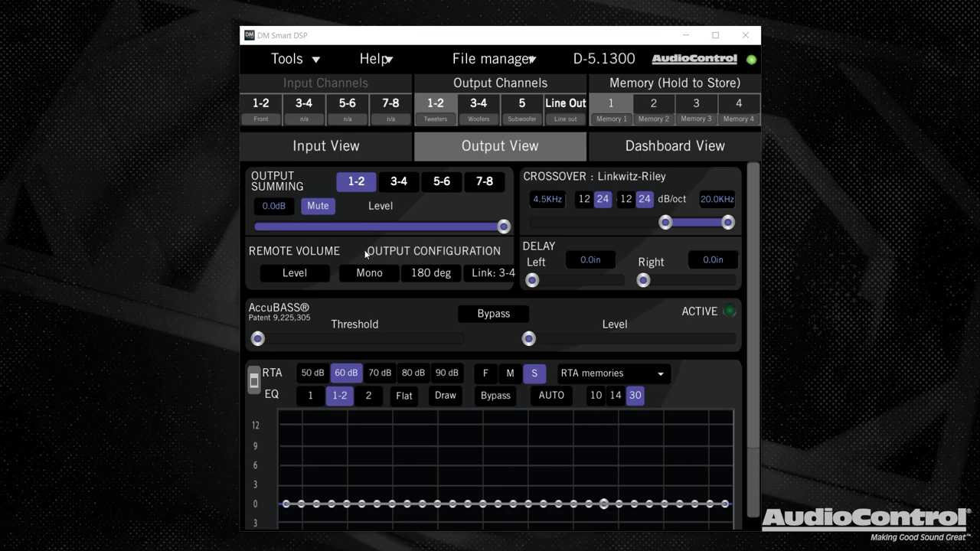
pyautogui.click(316, 207)
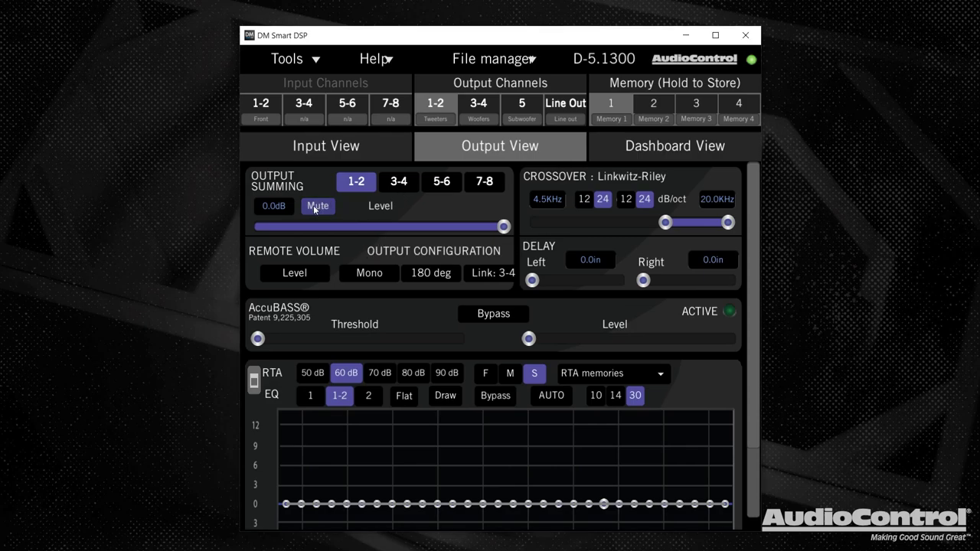
pyautogui.click(471, 104)
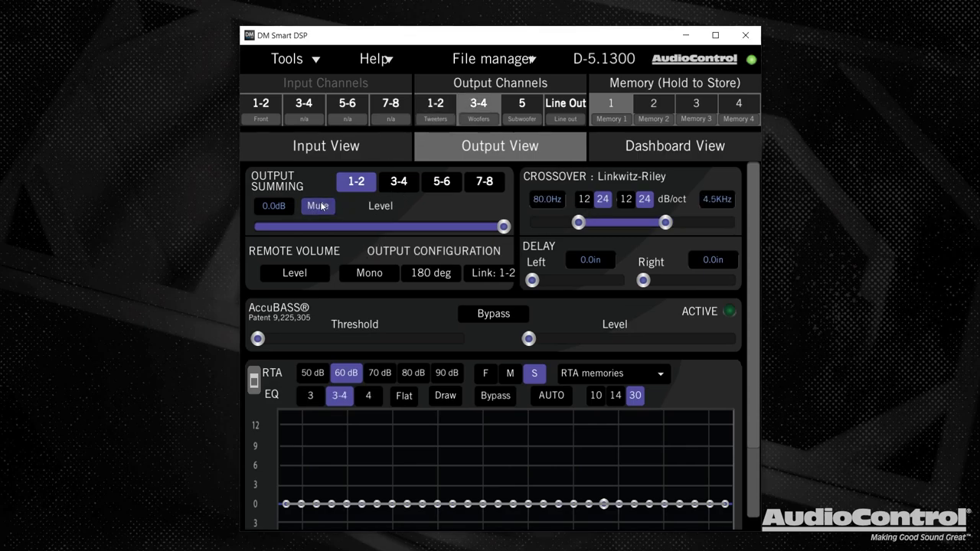
pyautogui.click(516, 105)
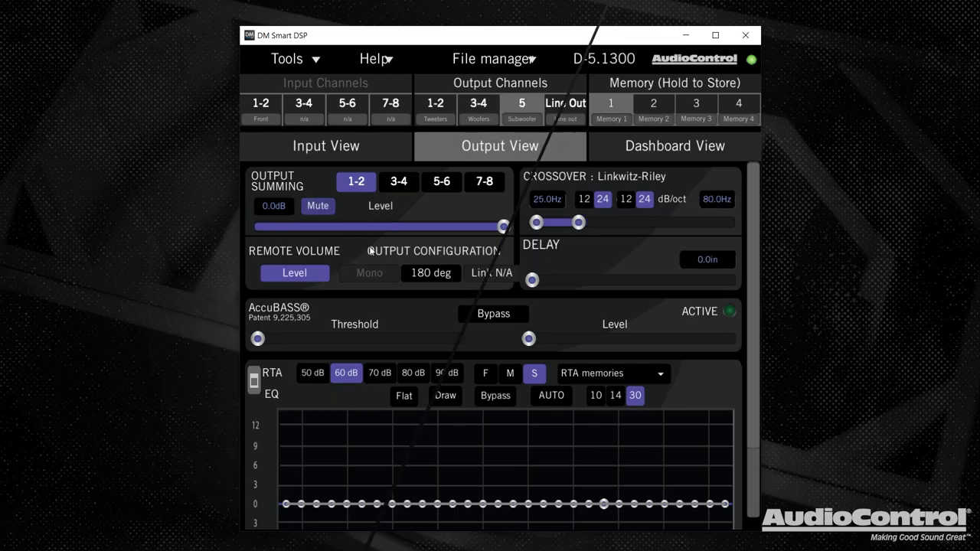